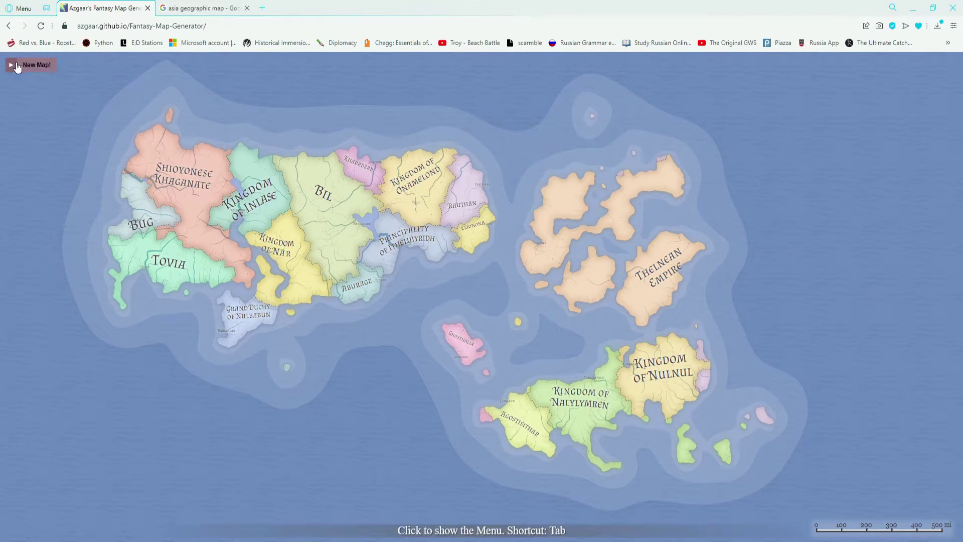
# View the map as a 3D scene and rotate the camera to inspect its terrain.
pyautogui.click(11, 64)
pyautogui.click(34, 66)
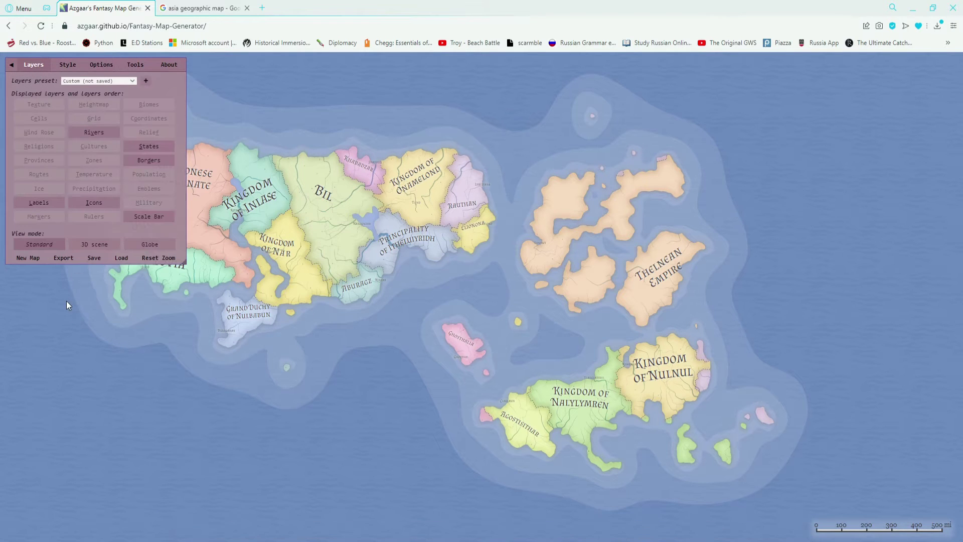
pyautogui.click(95, 244)
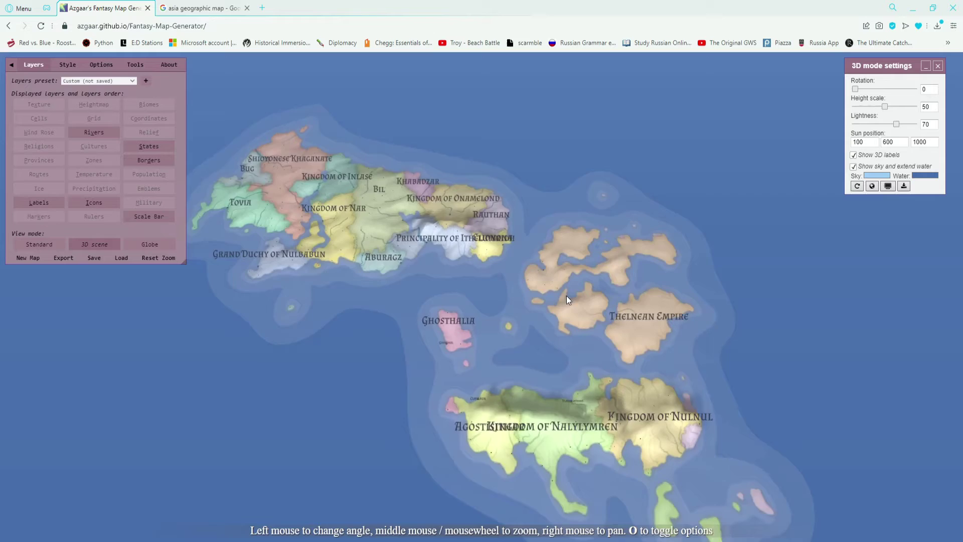
pyautogui.moveTo(568, 299); pyautogui.dragTo(390, 254)
# Show the map as a globe and configure the world with a map size of 100%.
pyautogui.click(133, 245)
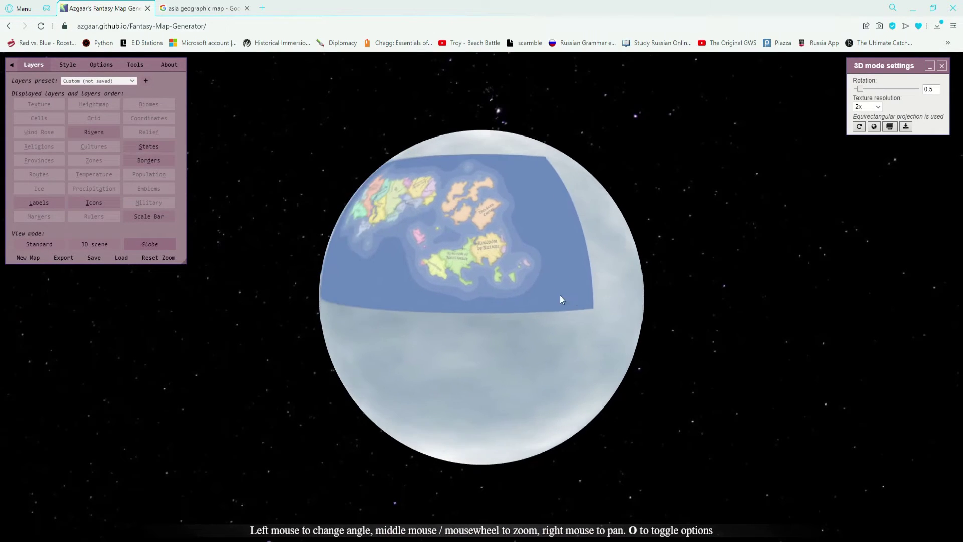
pyautogui.click(875, 127)
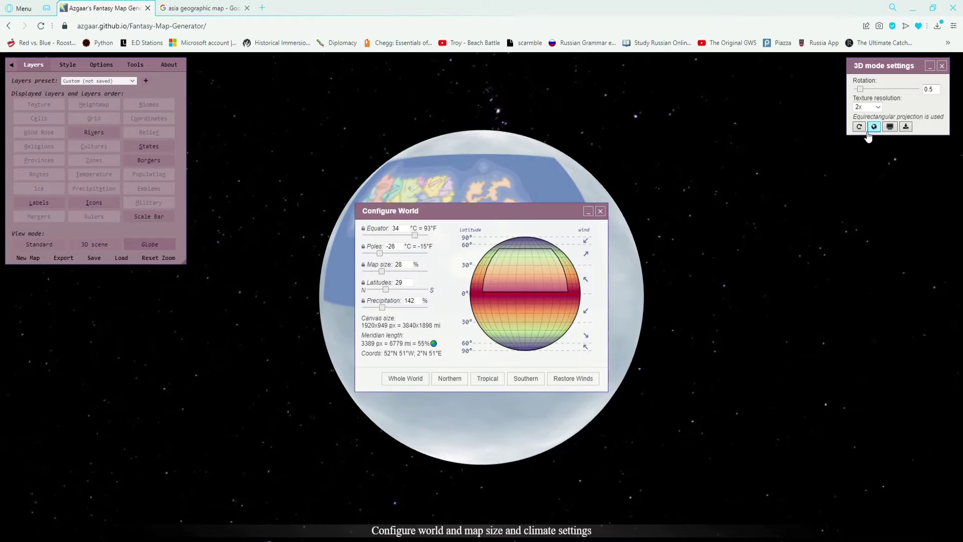
pyautogui.moveTo(483, 208); pyautogui.dragTo(801, 208)
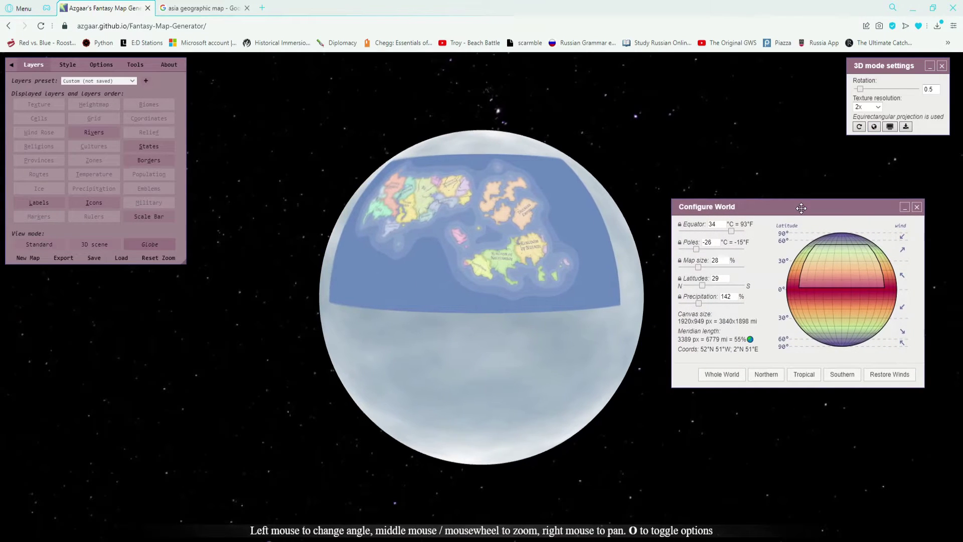
pyautogui.doubleClick(718, 260)
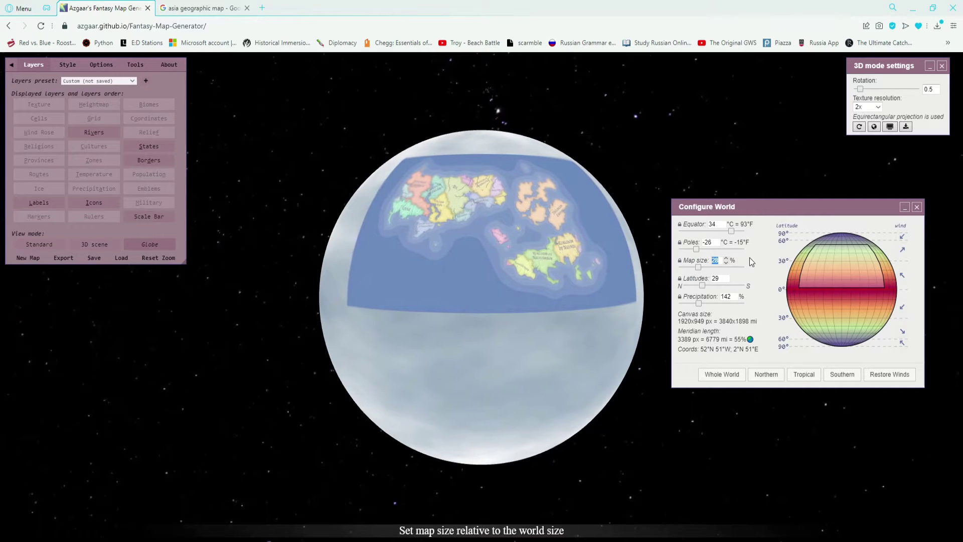
pyautogui.write('100')
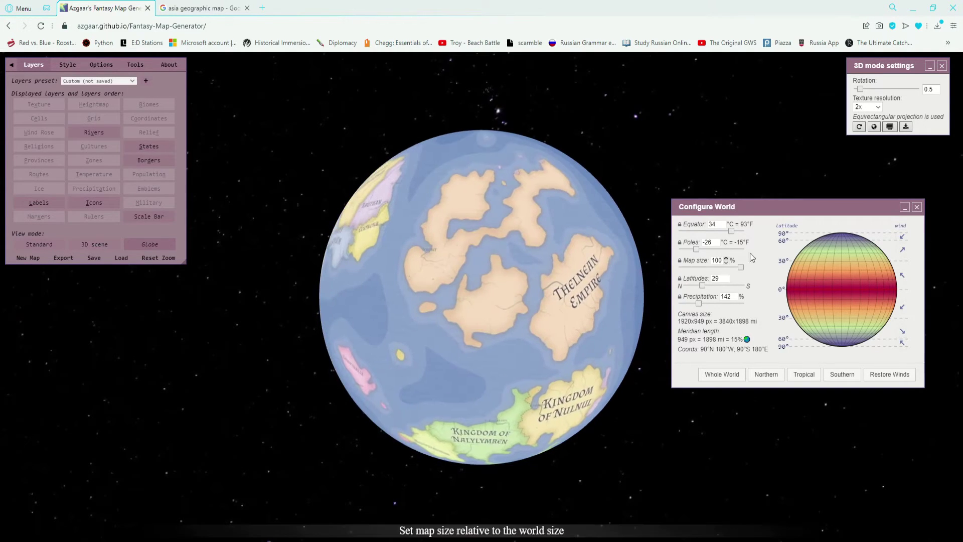
pyautogui.click(916, 207)
pyautogui.click(942, 66)
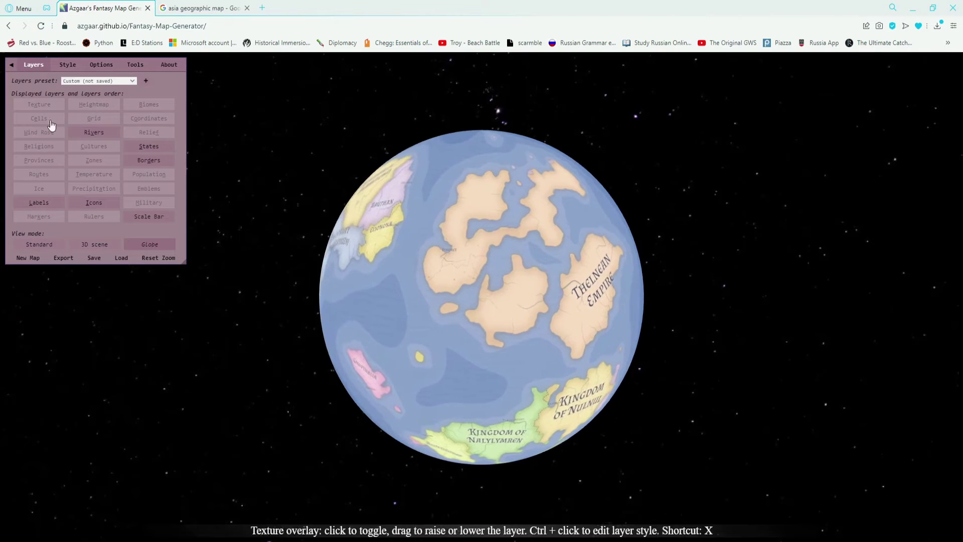
# Return to the standard map view and open the heightmap for editing in erase mode.
pyautogui.click(40, 245)
pyautogui.click(139, 70)
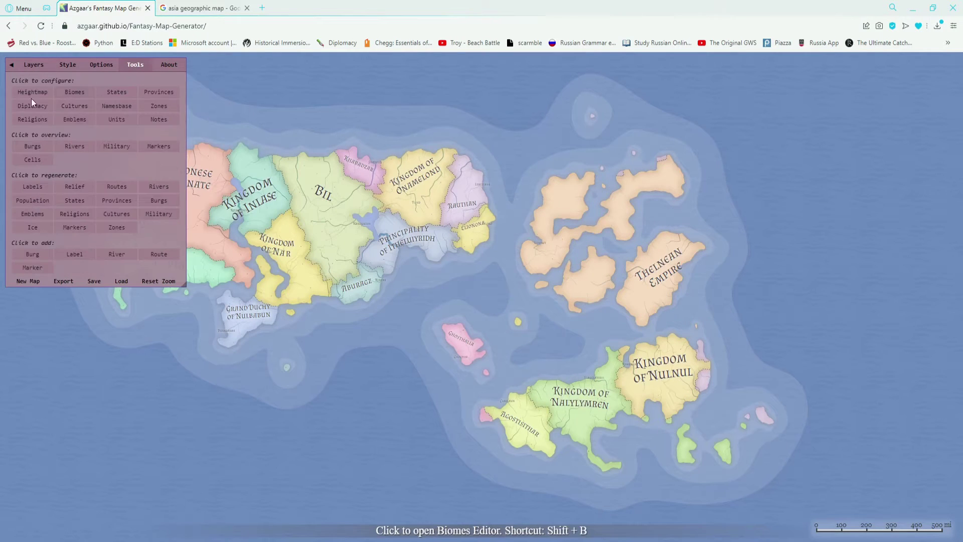
pyautogui.click(31, 98)
pyautogui.click(458, 380)
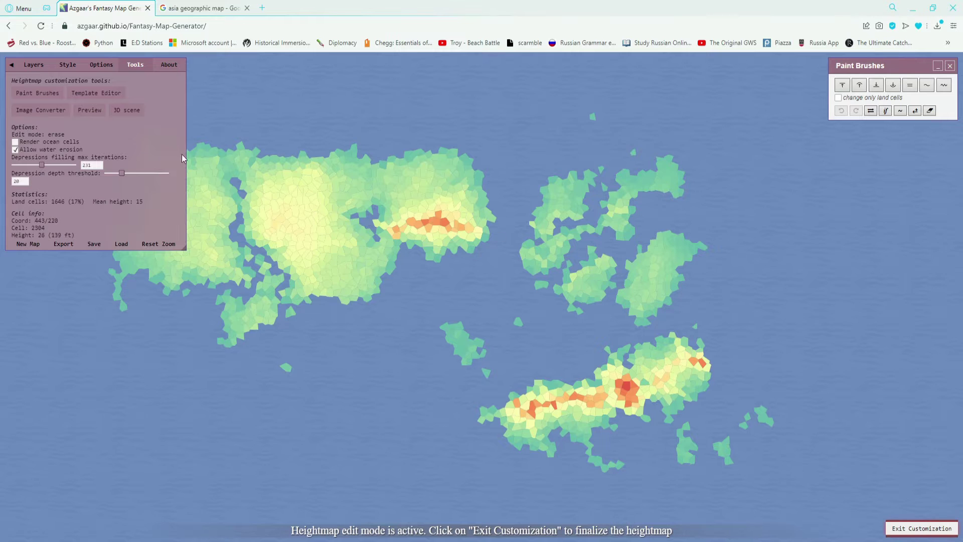
# Review the heightmap paint brushes, including Align, Smooth and Disrupt, with their radius and power settings.
pyautogui.click(845, 88)
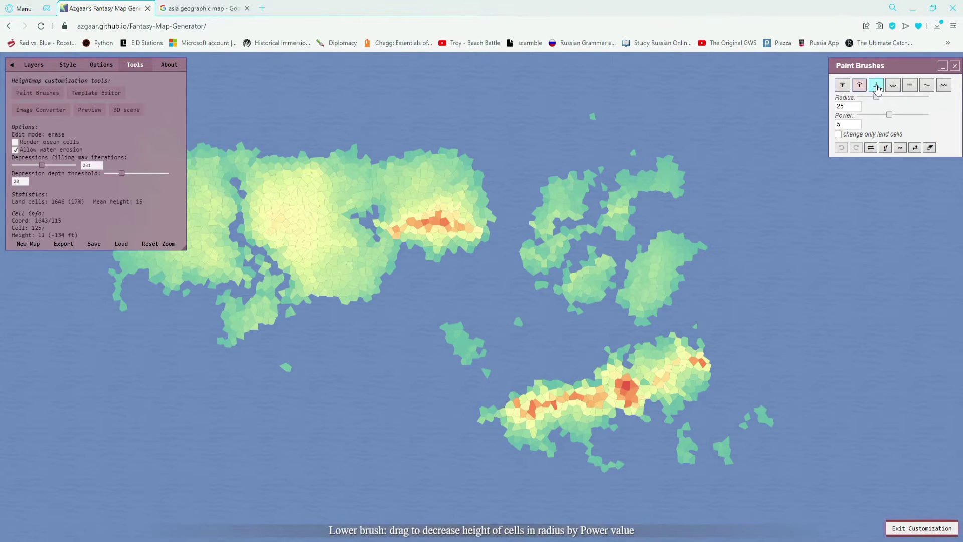
pyautogui.click(893, 86)
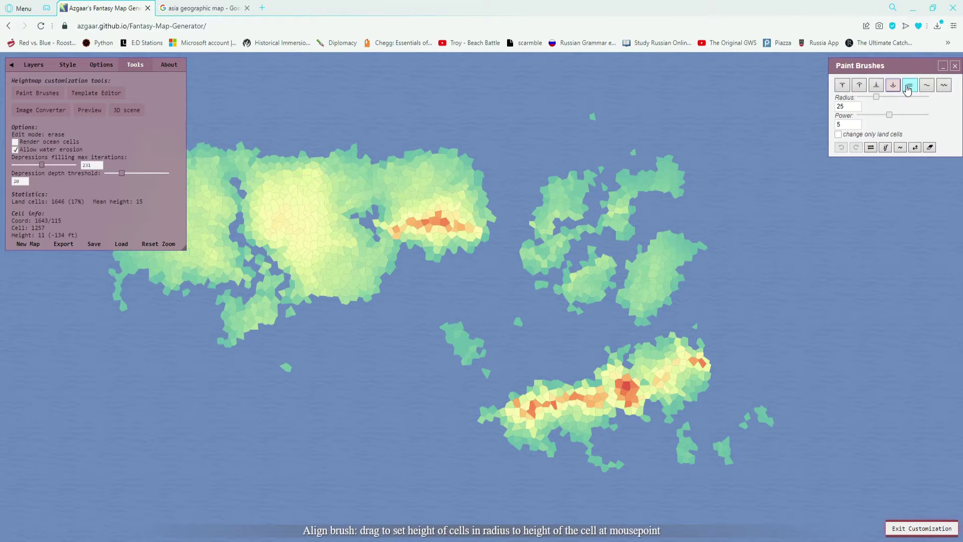
pyautogui.click(910, 88)
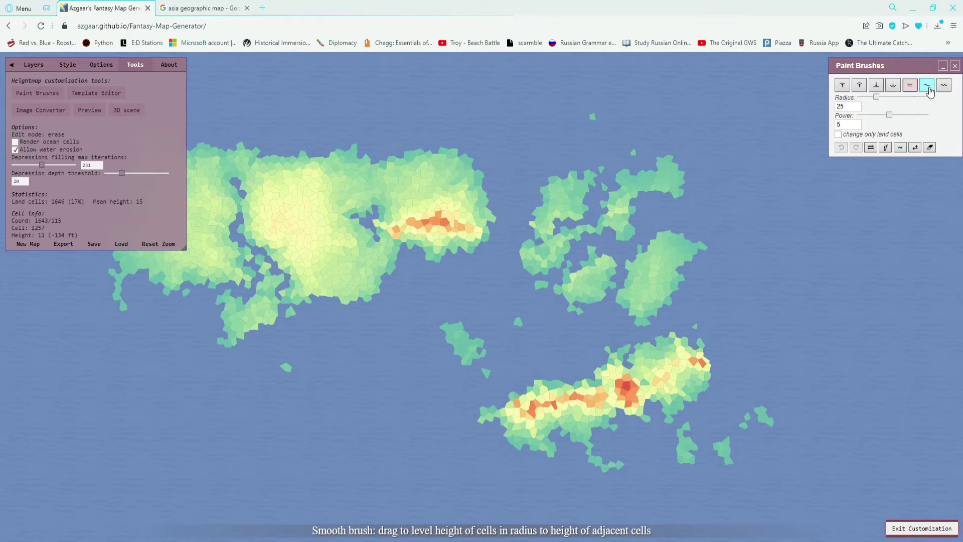
pyautogui.click(928, 88)
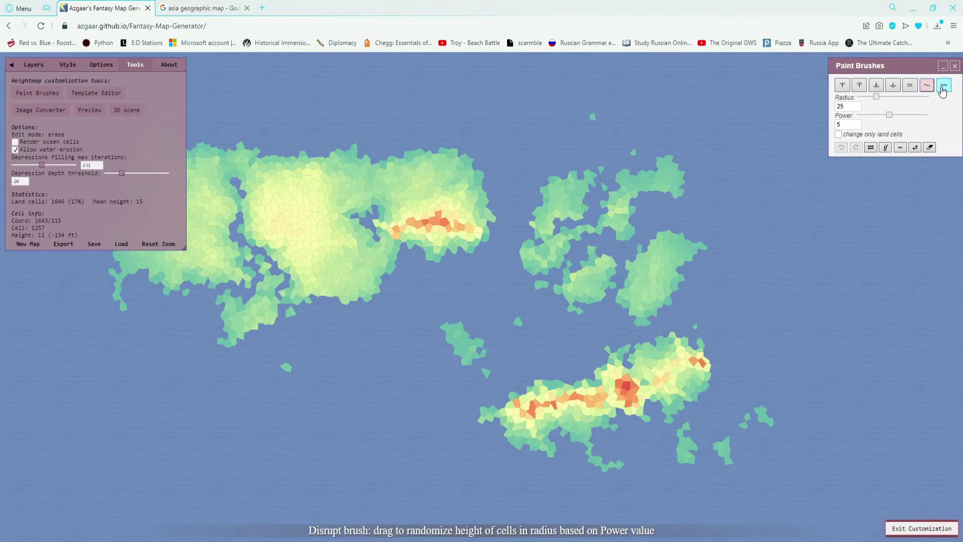
pyautogui.click(943, 88)
pyautogui.click(943, 86)
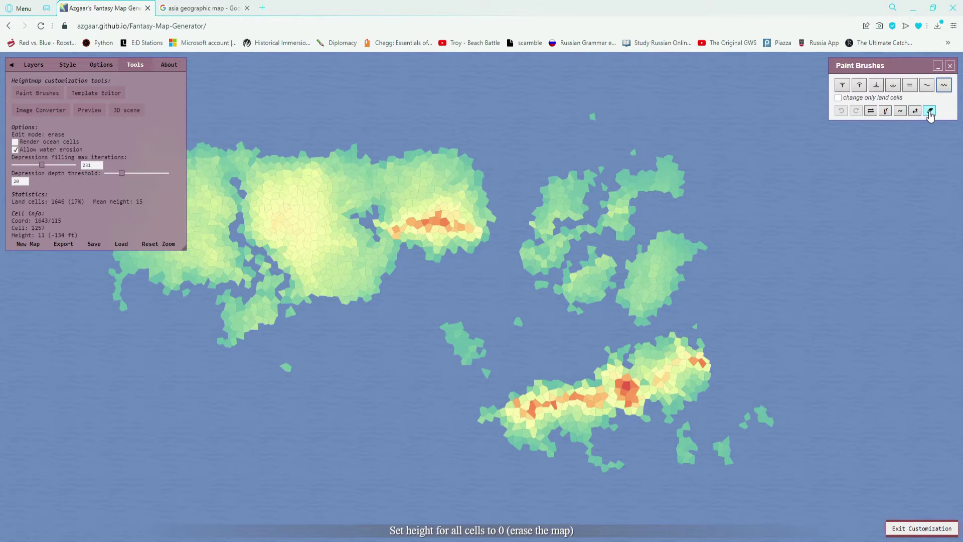
pyautogui.click(950, 66)
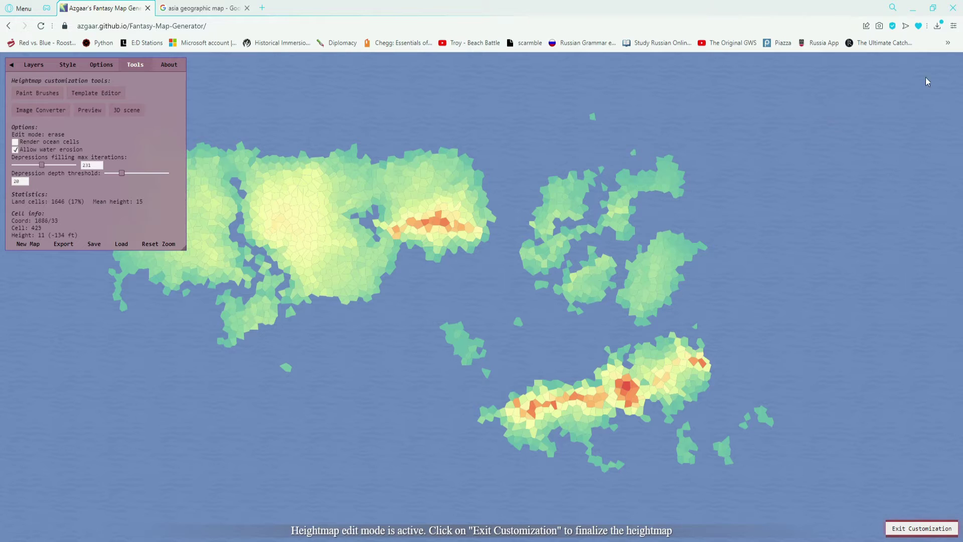
# Open the Template Editor and compare its base templates with the map templates in the generation options.
pyautogui.click(96, 93)
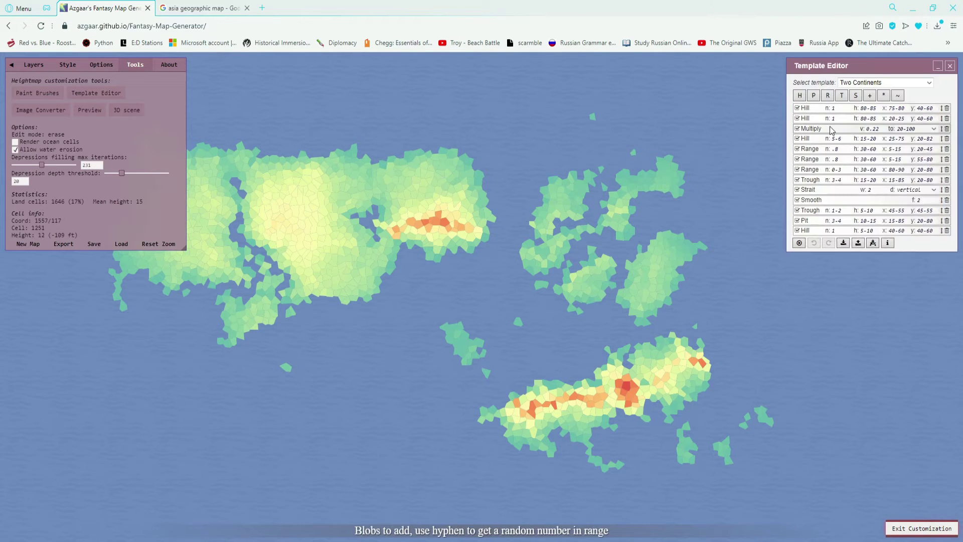
pyautogui.click(929, 84)
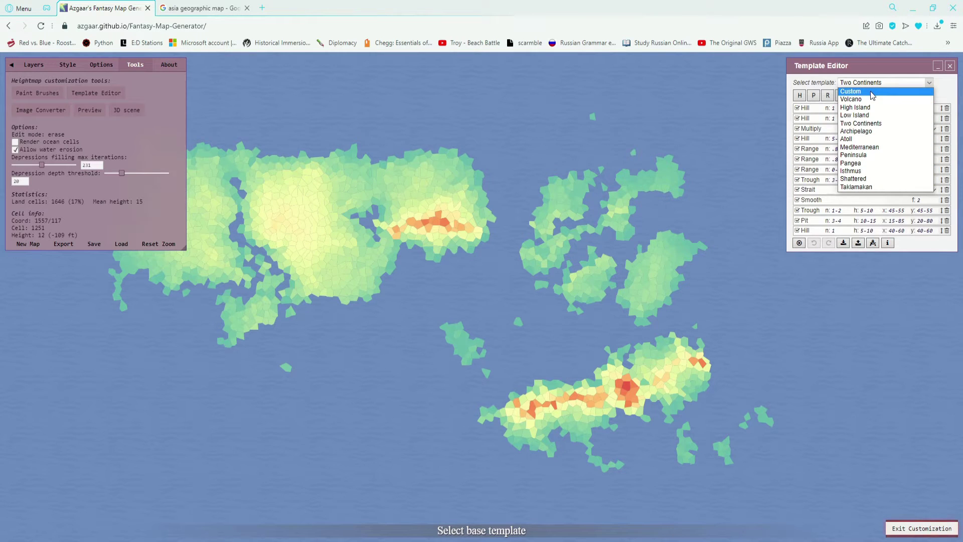
pyautogui.click(101, 64)
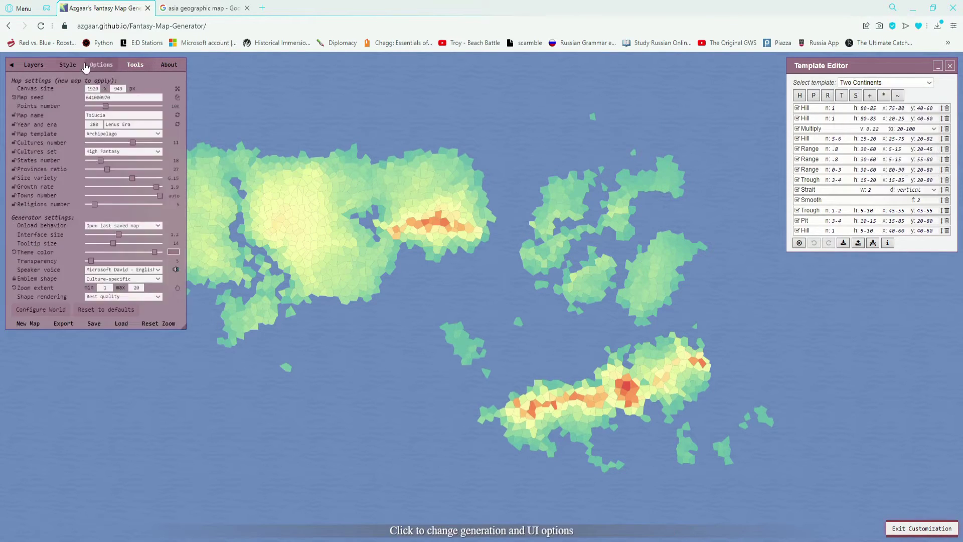
pyautogui.click(149, 133)
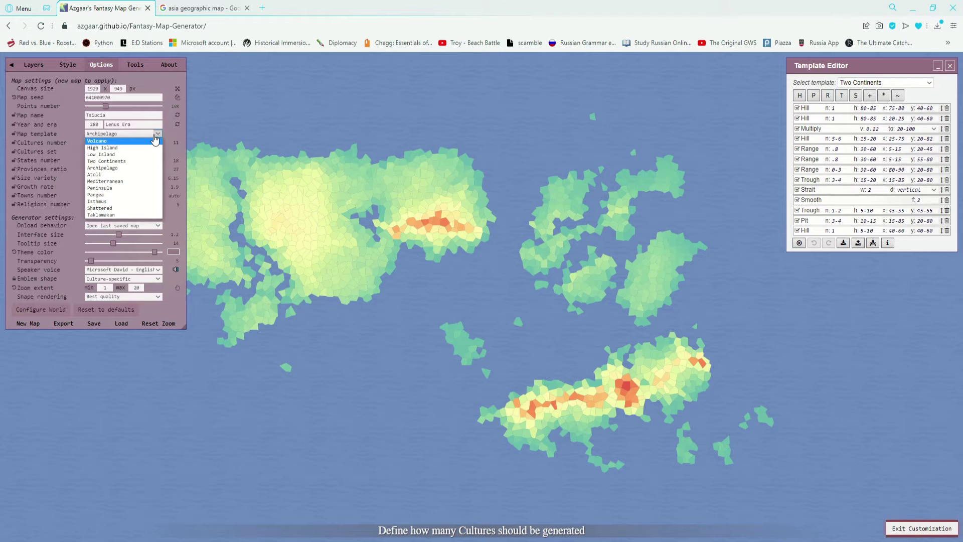
pyautogui.click(642, 137)
pyautogui.click(885, 83)
pyautogui.click(907, 91)
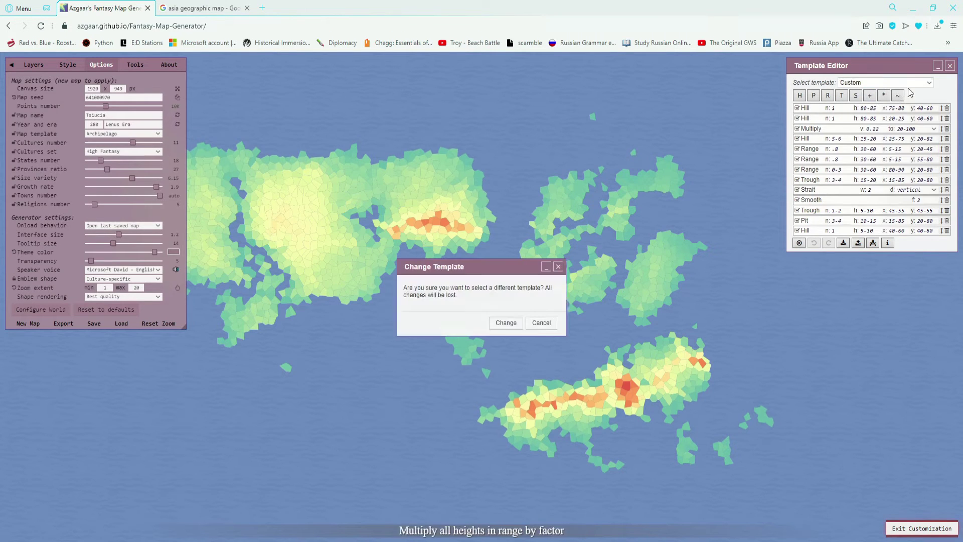
pyautogui.click(540, 323)
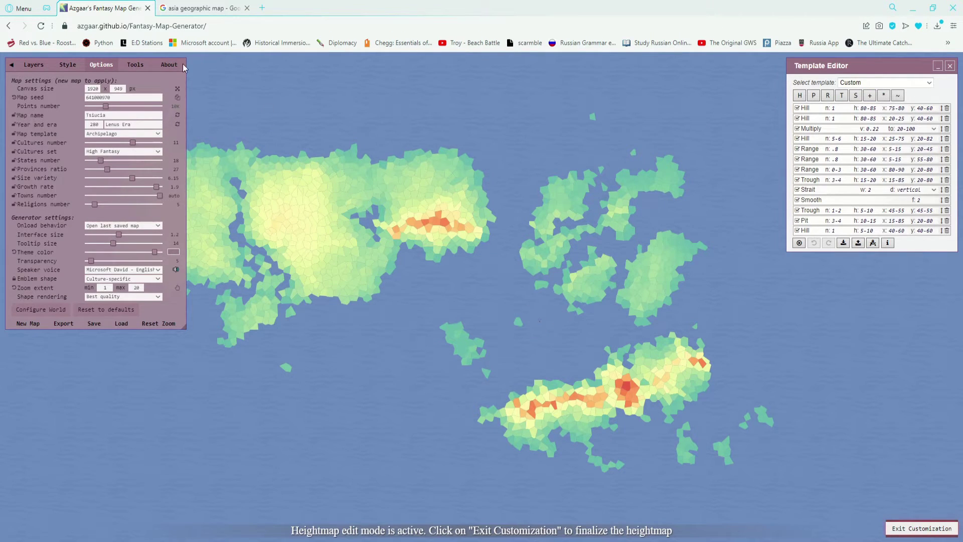
# Examine the count, height and x/y ranges of the 15-20 height Trough row in the Template Editor.
pyautogui.click(10, 66)
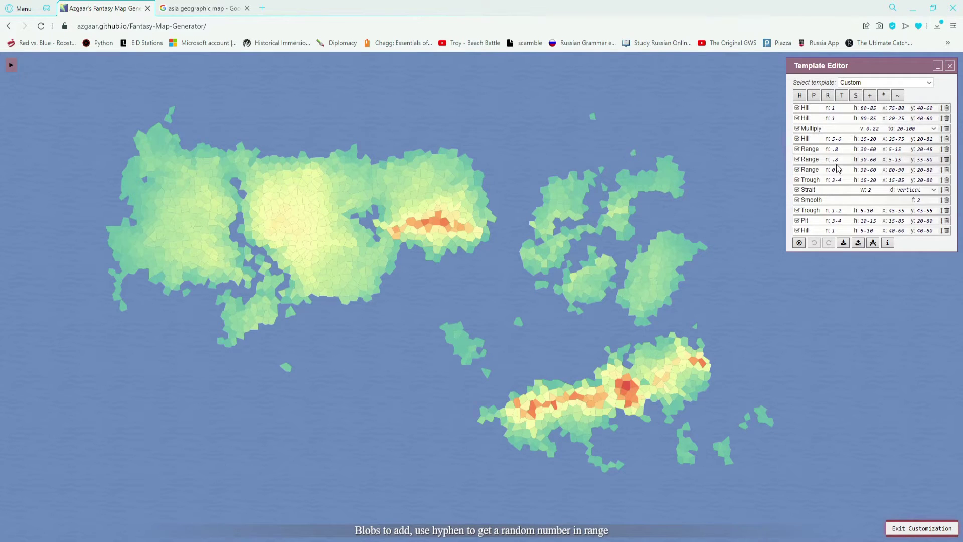
pyautogui.moveTo(842, 179); pyautogui.dragTo(828, 182)
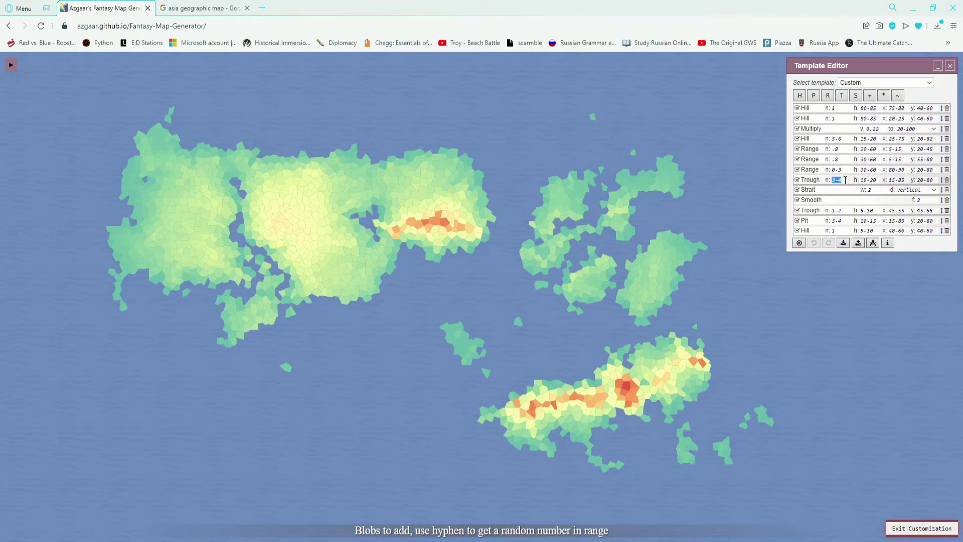
pyautogui.click(845, 180)
pyautogui.moveTo(860, 181); pyautogui.dragTo(924, 179)
pyautogui.click(878, 180)
pyautogui.click(932, 180)
pyautogui.moveTo(842, 180); pyautogui.dragTo(831, 183)
pyautogui.click(849, 180)
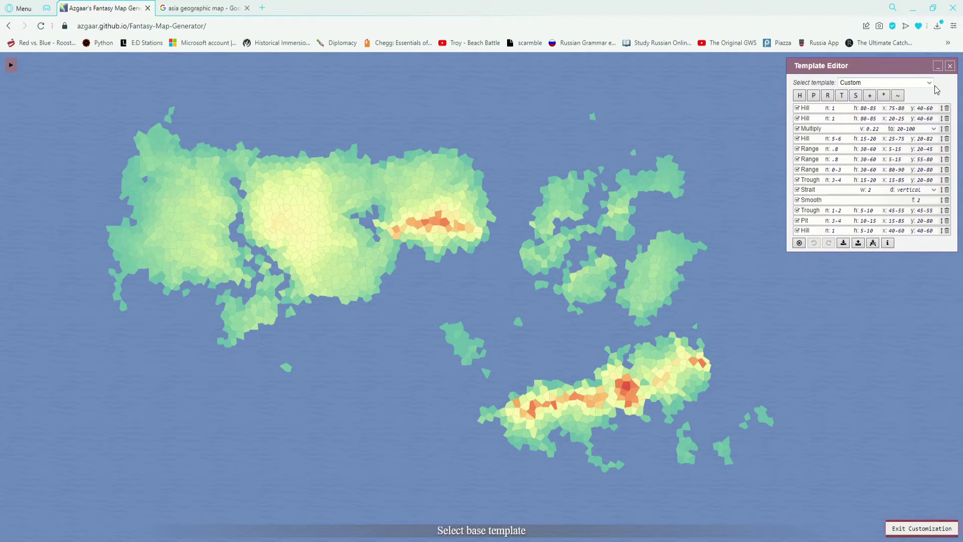
pyautogui.click(950, 66)
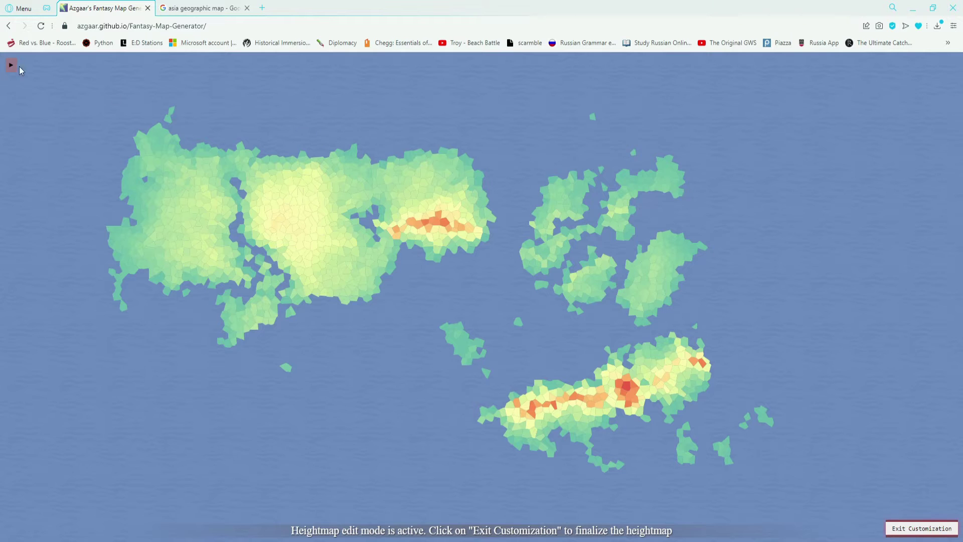
# Preview the heightmap as a small monochrome image and as a rotatable 3D scene, and close both previews.
pyautogui.click(11, 65)
pyautogui.click(135, 64)
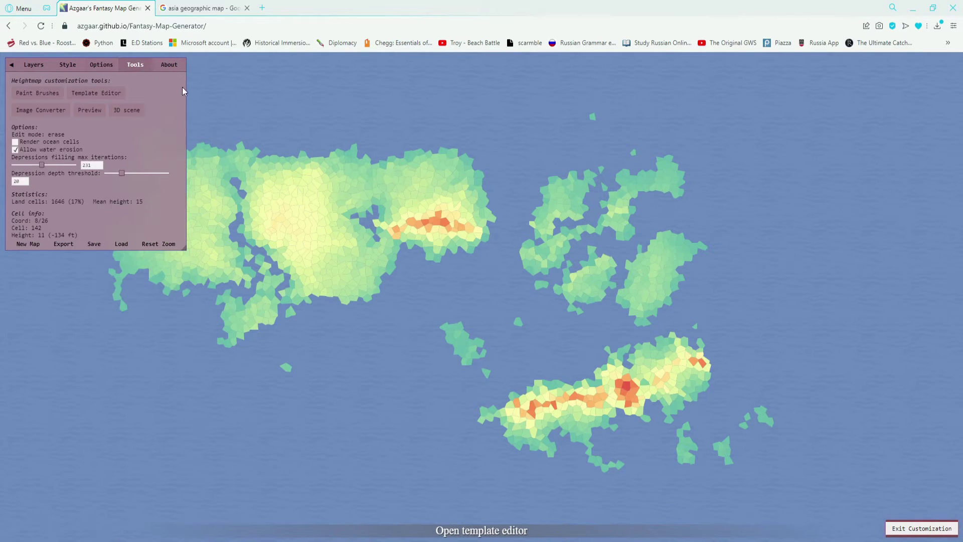
pyautogui.click(94, 111)
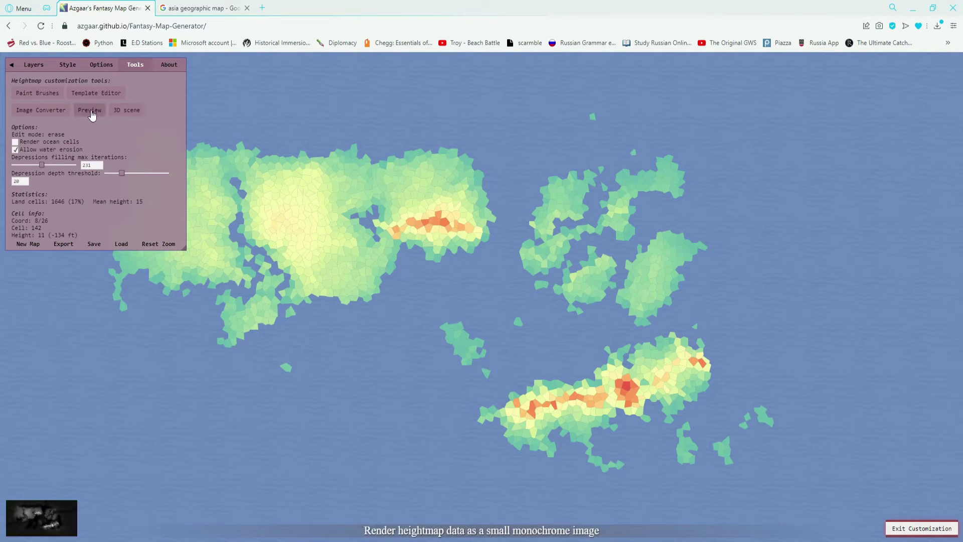
pyautogui.click(128, 113)
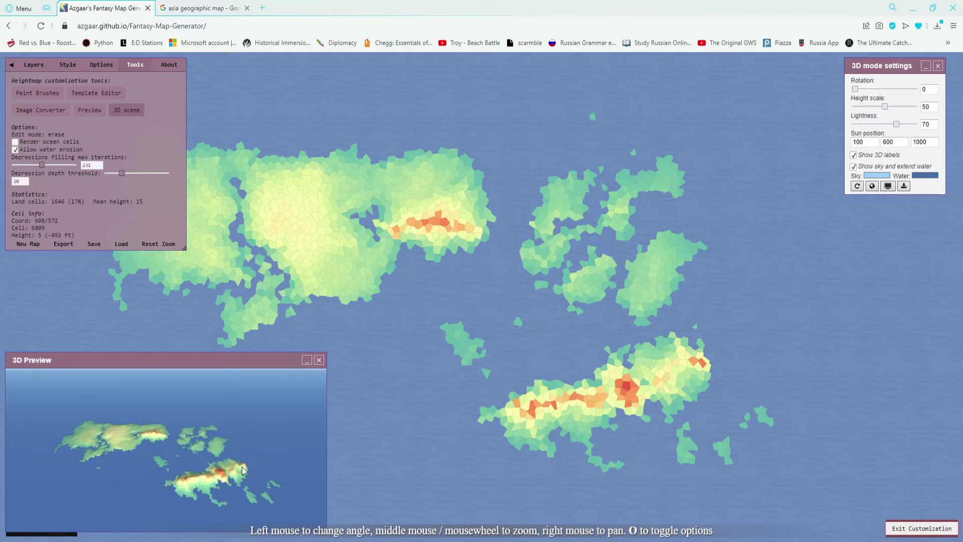
pyautogui.moveTo(216, 494); pyautogui.dragTo(208, 456)
pyautogui.click(319, 359)
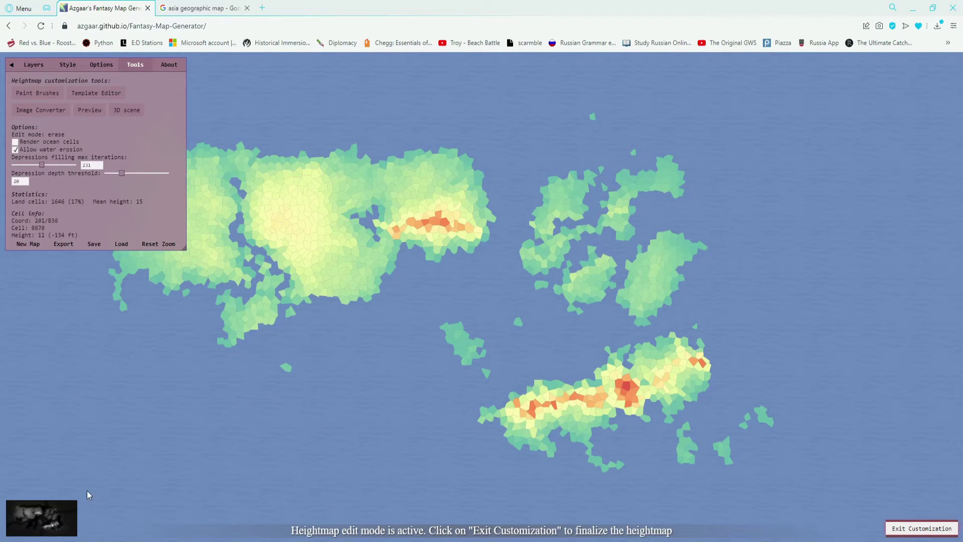
pyautogui.click(90, 110)
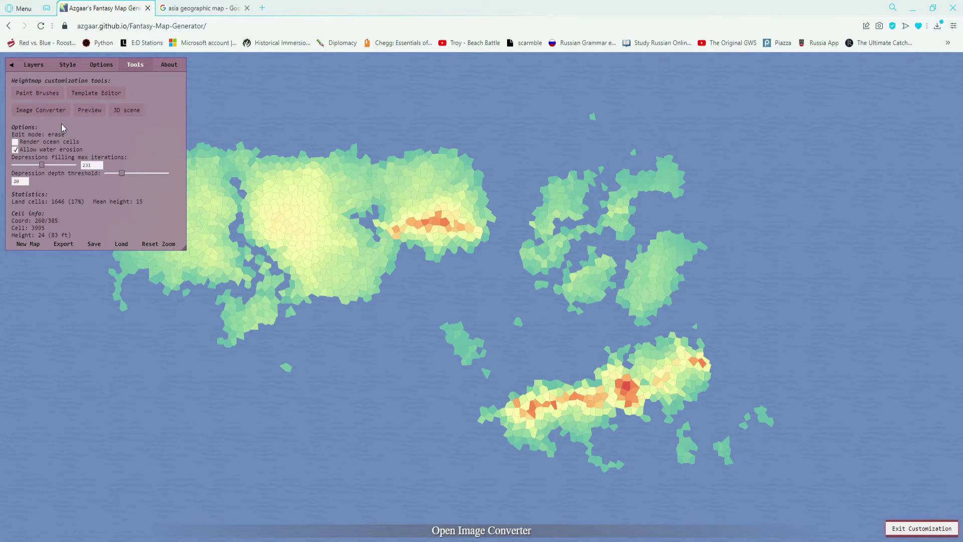
# Switch to the Google Images results and save the Physical Map of Asia image over the existing asia heightmap.jpg in Downloads.
pyautogui.click(195, 12)
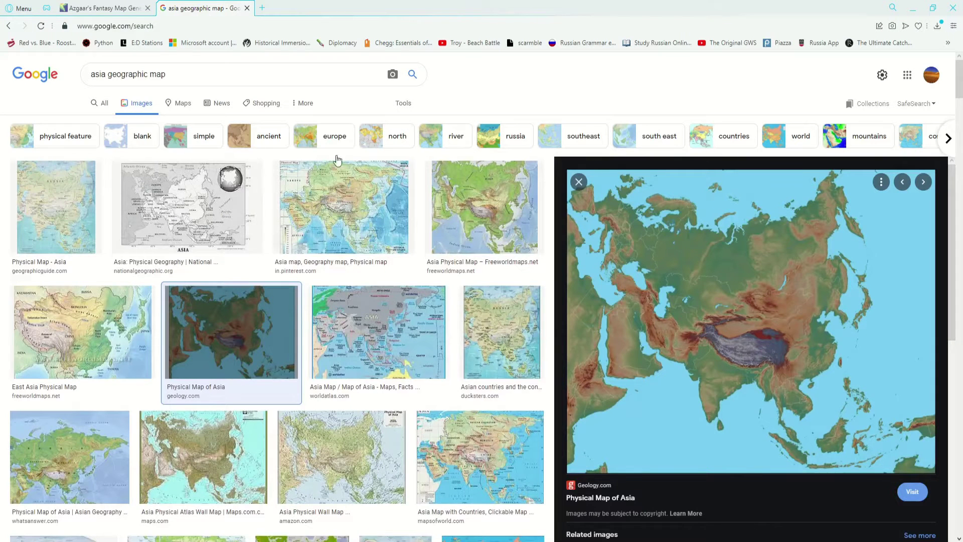
pyautogui.rightClick(705, 300)
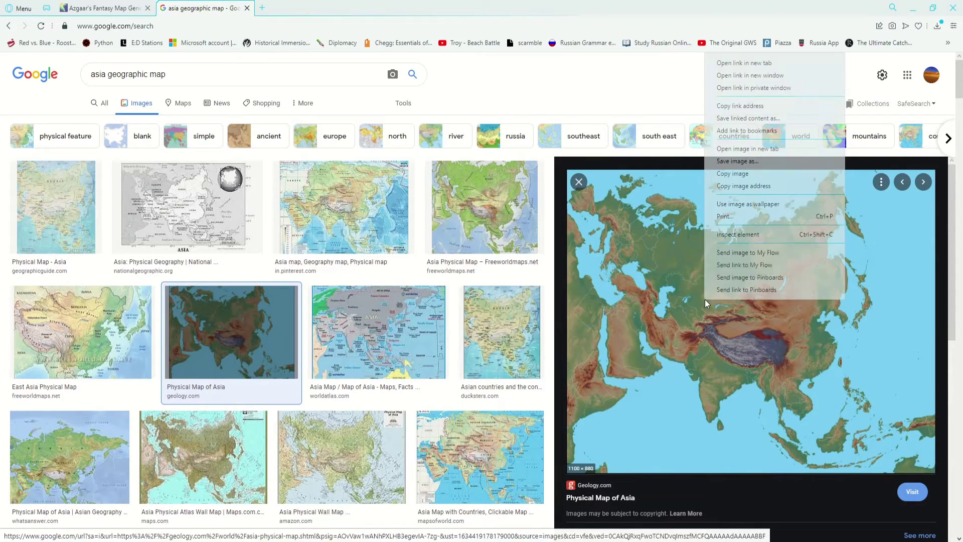
pyautogui.click(739, 164)
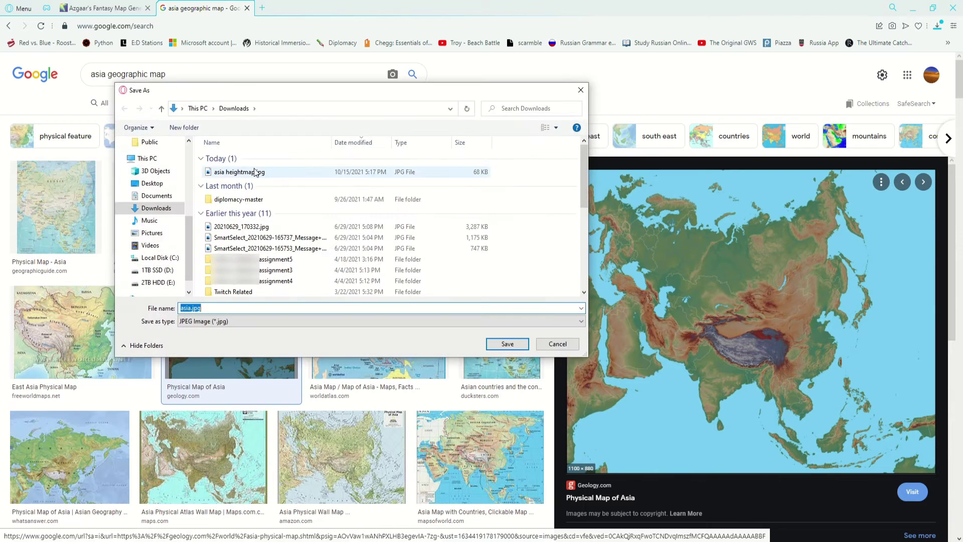
pyautogui.click(268, 177)
pyautogui.click(507, 344)
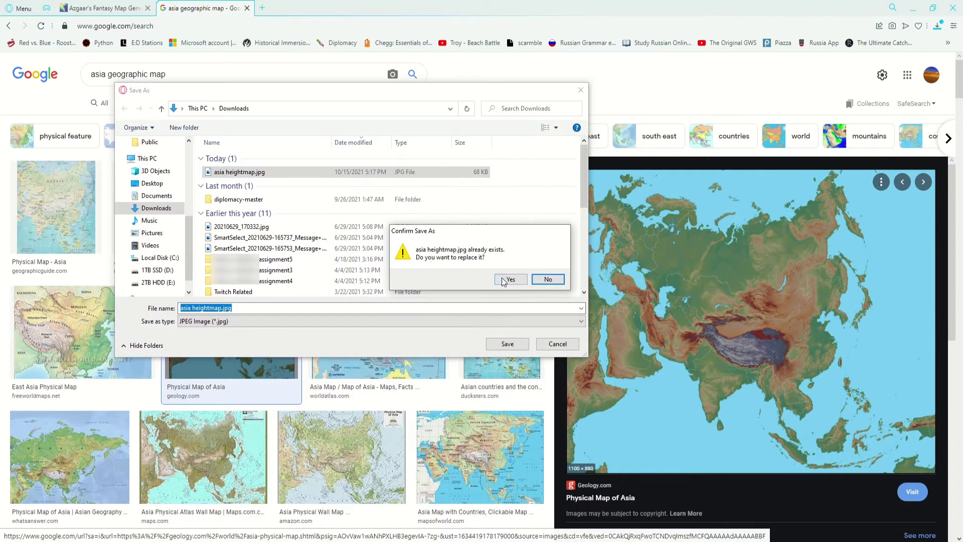
pyautogui.click(511, 280)
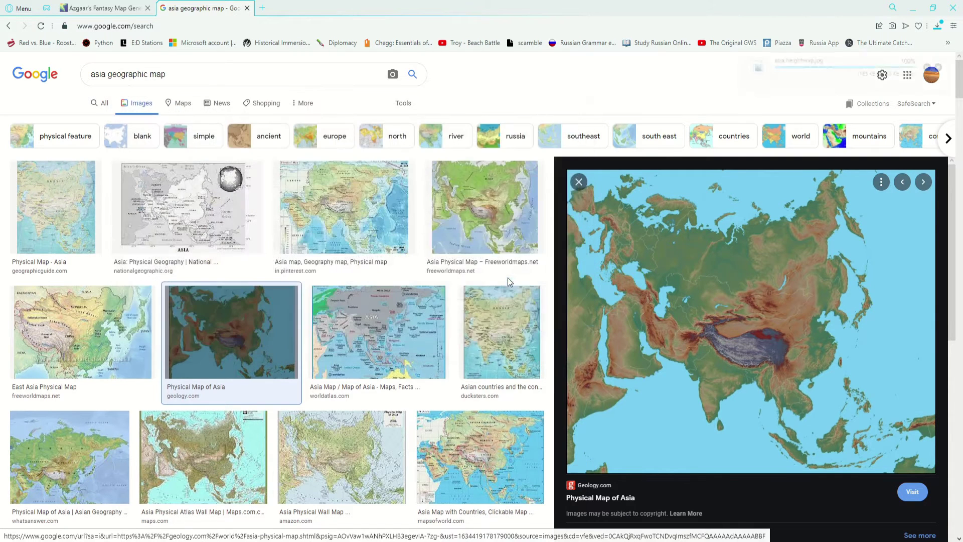
# Return to Azgaar's Fantasy Map Generator and load asia heightmap.jpg into the Image Converter.
pyautogui.click(111, 6)
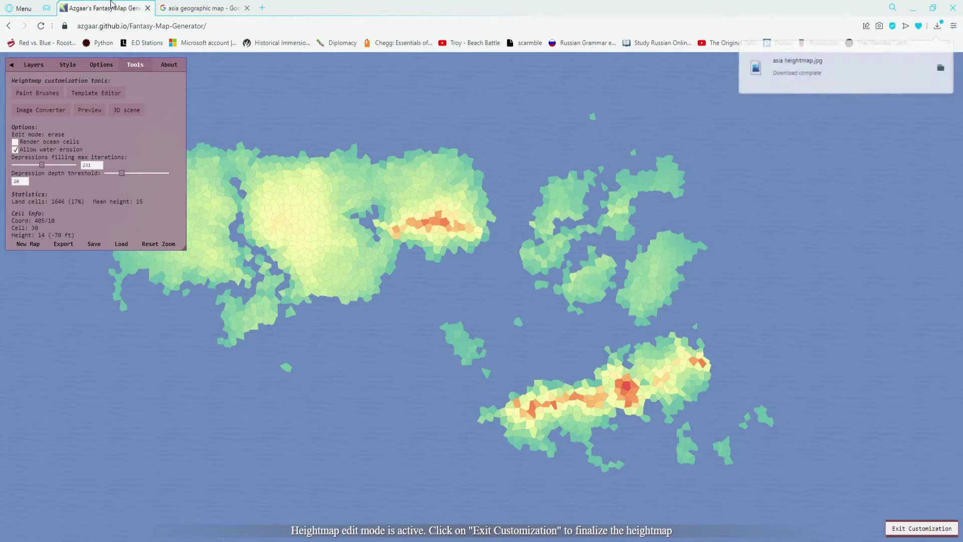
pyautogui.click(38, 115)
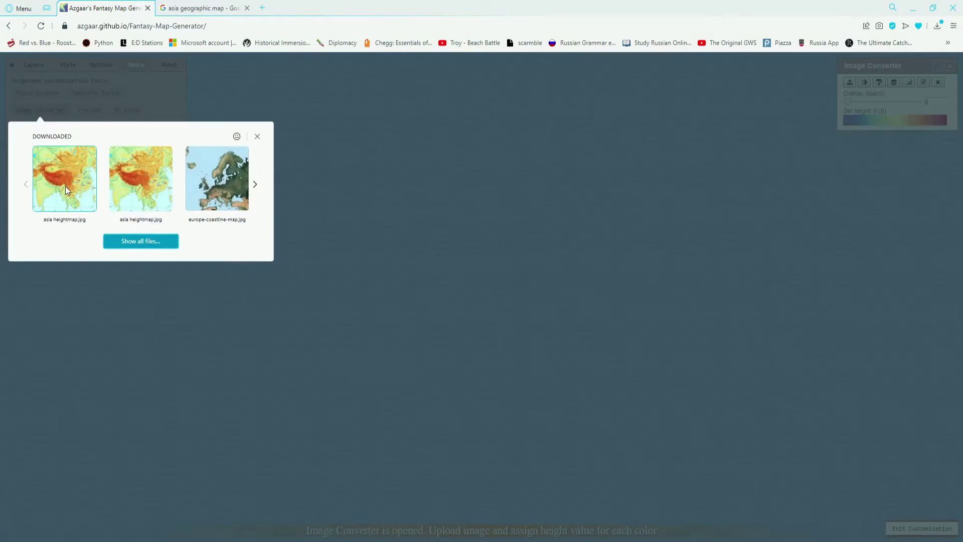
pyautogui.doubleClick(66, 185)
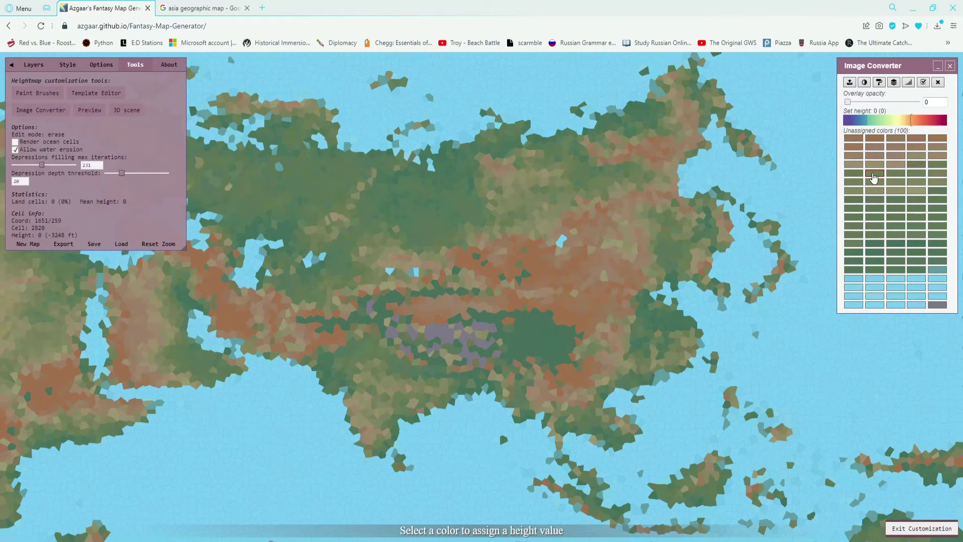
# Inspect which map cells several unassigned colors cover, and assign a light blue sea color a height at the lowest end of the scale.
pyautogui.click(874, 173)
pyautogui.click(895, 216)
pyautogui.click(896, 278)
pyautogui.click(917, 278)
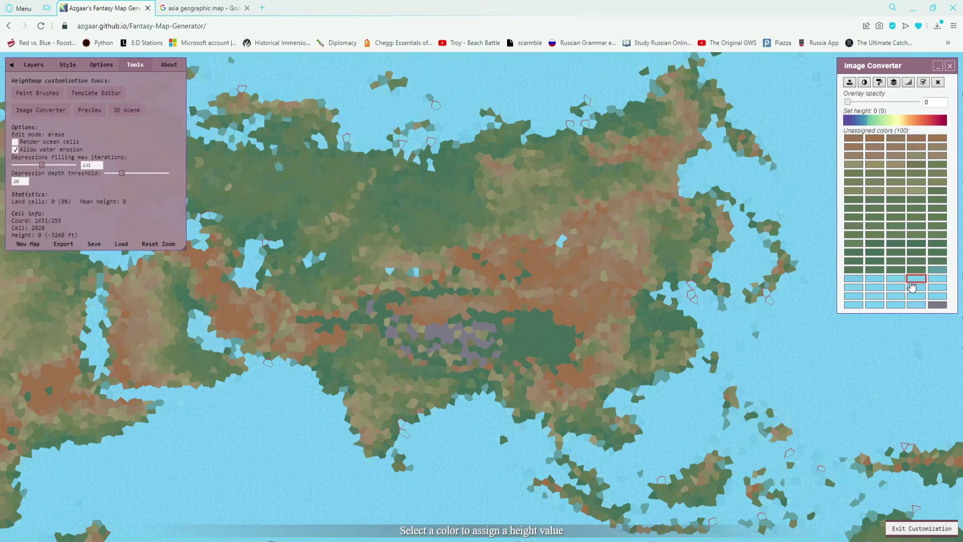
pyautogui.click(937, 271)
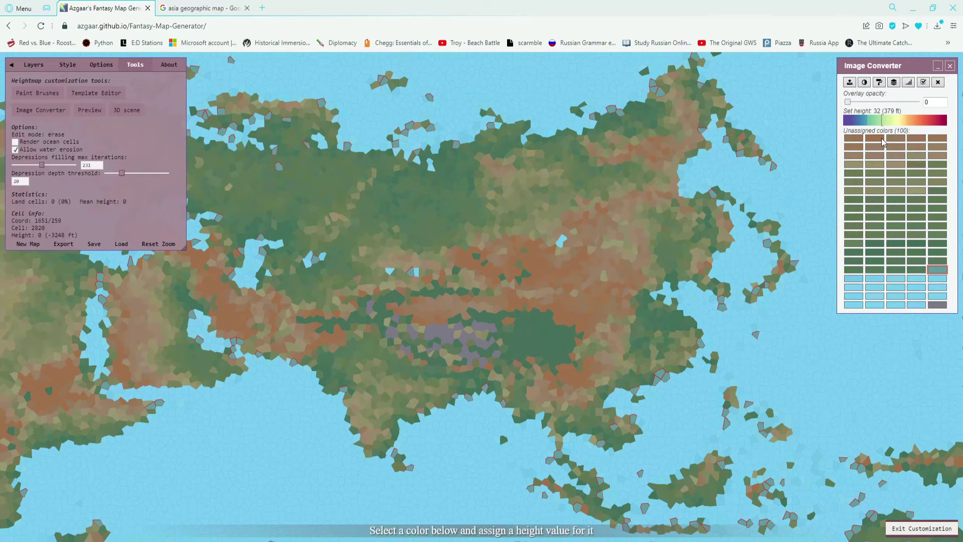
pyautogui.click(920, 304)
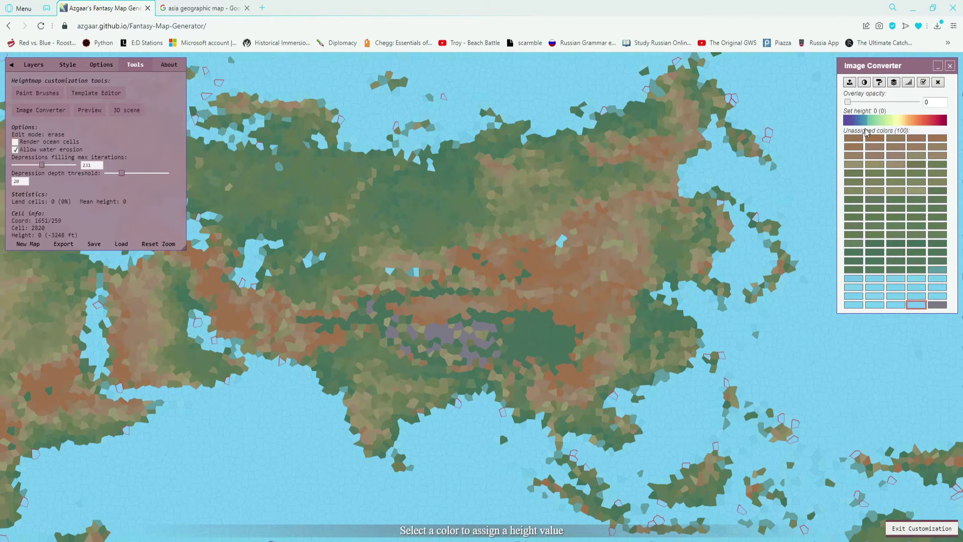
pyautogui.click(847, 122)
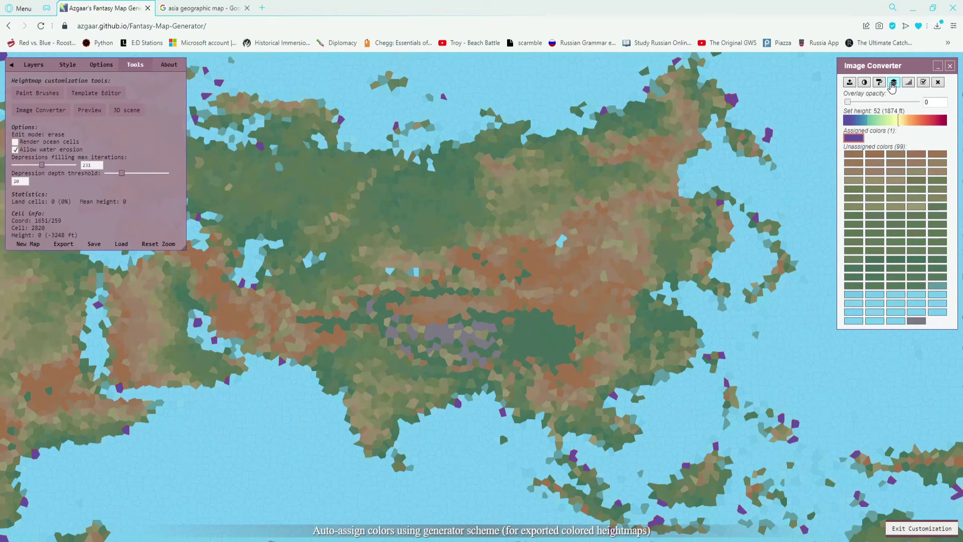
# Auto-assign the remaining image colors by hue, and reassign the first purple color to a dark red height near the top of the scale.
pyautogui.click(879, 83)
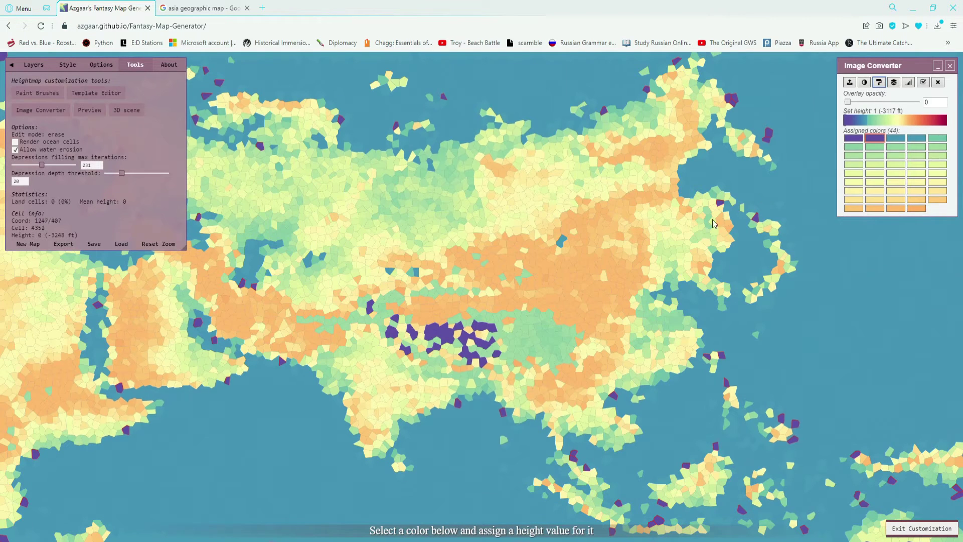
pyautogui.click(853, 139)
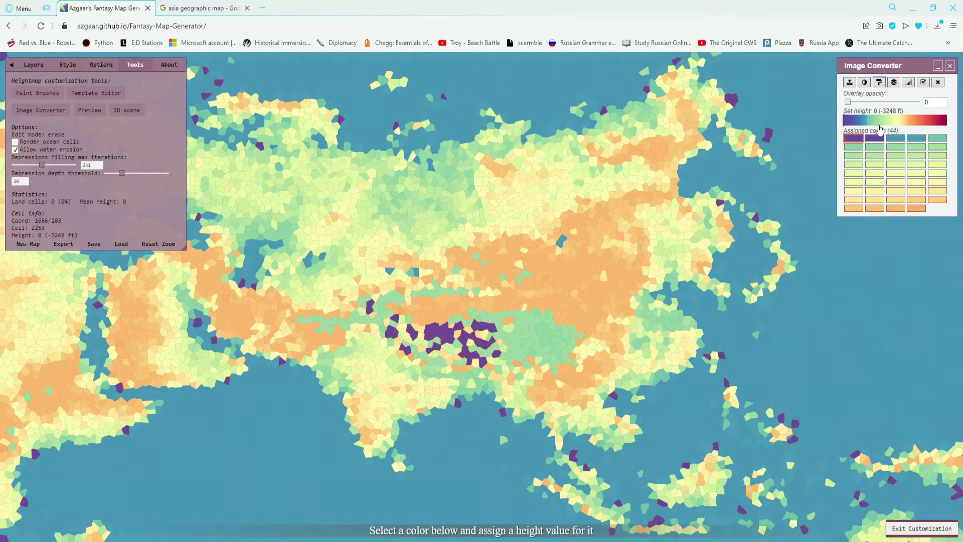
pyautogui.click(945, 122)
pyautogui.click(930, 121)
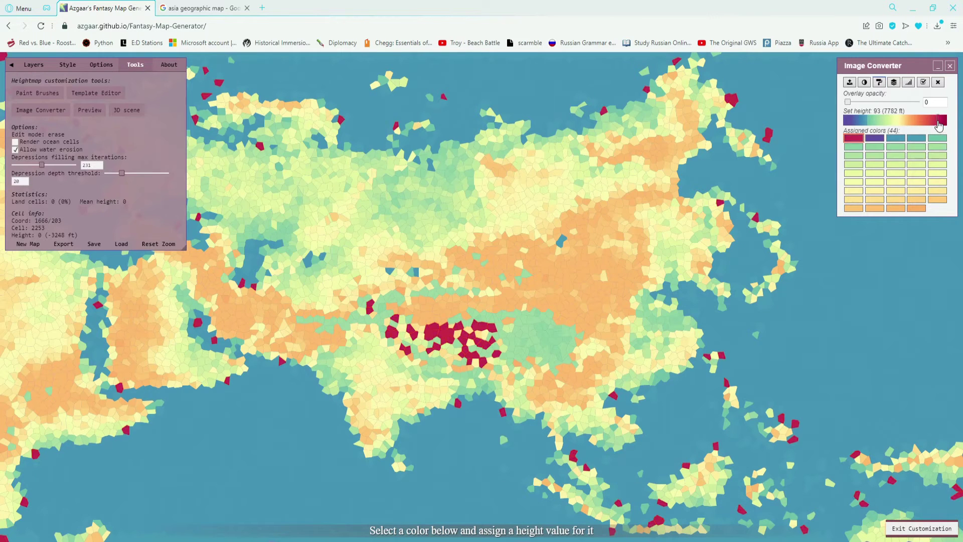
# Complete the image conversion and exit customization to finalize the heightmap.
pyautogui.click(922, 83)
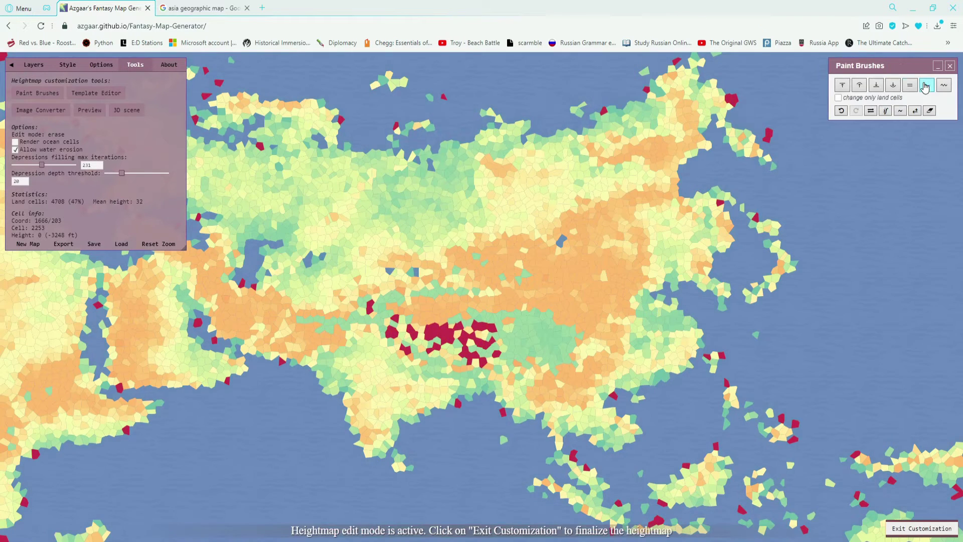
pyautogui.click(935, 530)
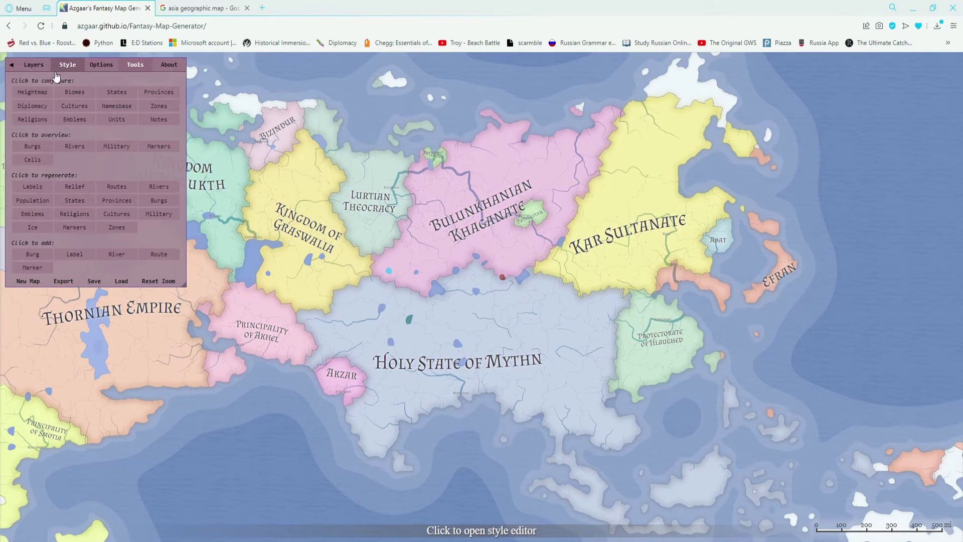
# Display the map with the Biomes map layers preset.
pyautogui.click(33, 64)
pyautogui.click(97, 81)
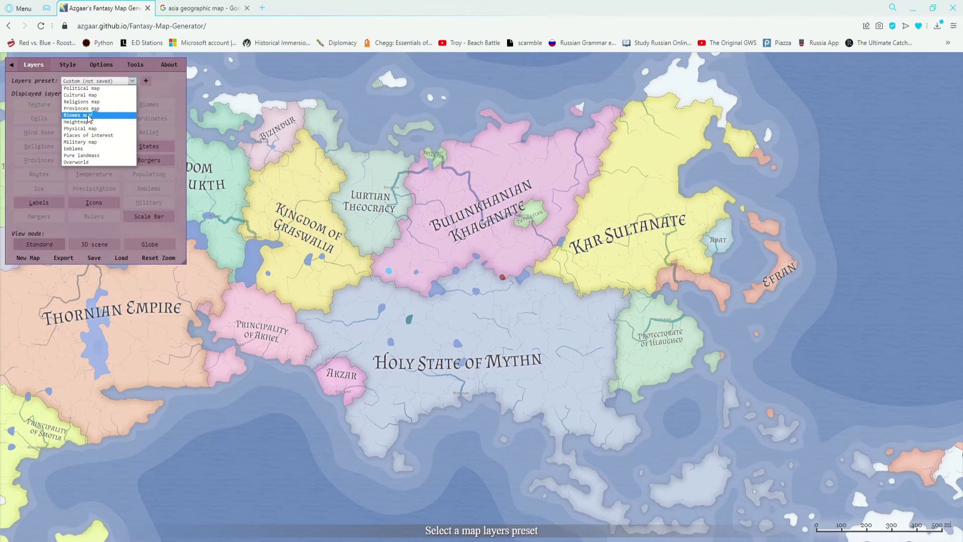
pyautogui.click(88, 117)
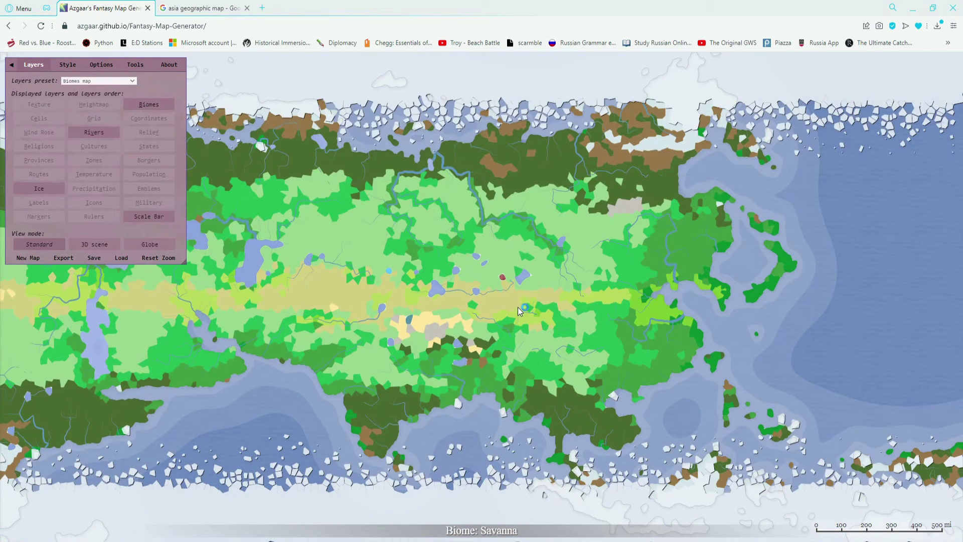
# Open the Configure World dialog and move it over the eastern side of the map.
pyautogui.click(68, 68)
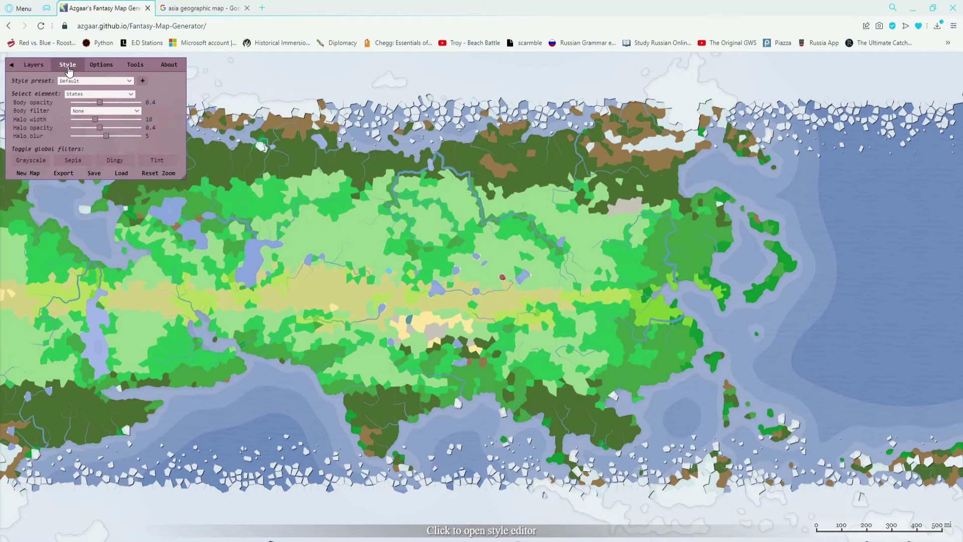
pyautogui.click(101, 64)
pyautogui.click(64, 309)
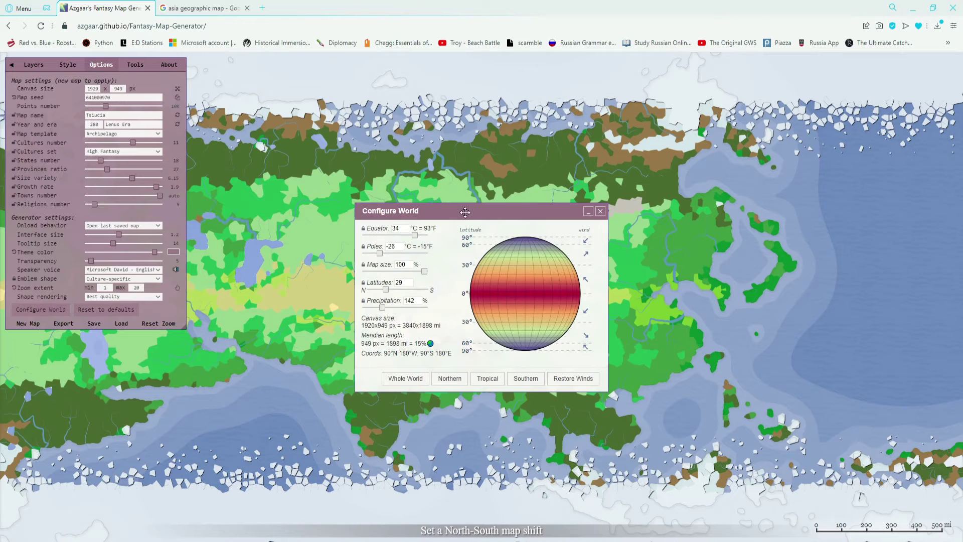
pyautogui.moveTo(476, 211); pyautogui.dragTo(795, 213)
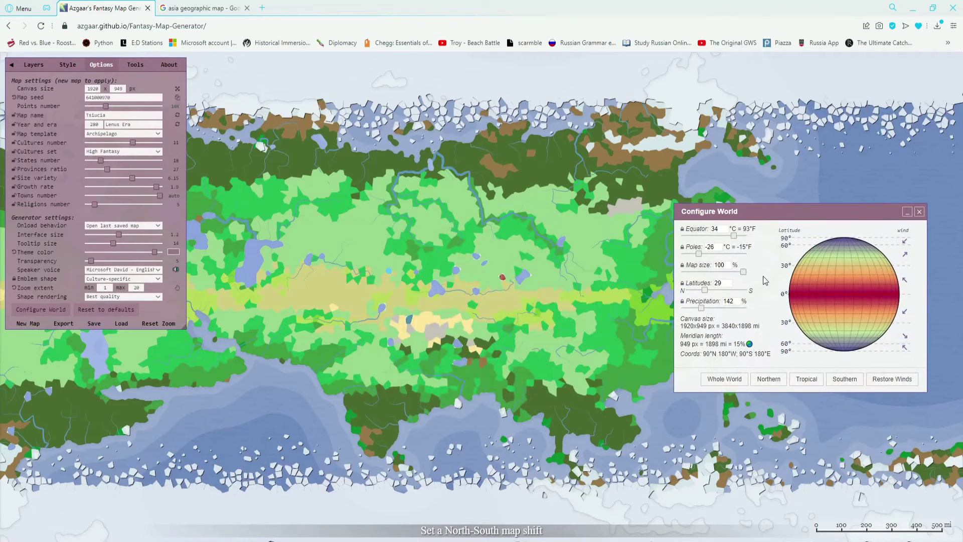
# Open the Biomes Editor and paint a patch of Taiga on the eastern mainland with brush radius 15.
pyautogui.click(135, 64)
pyautogui.click(74, 91)
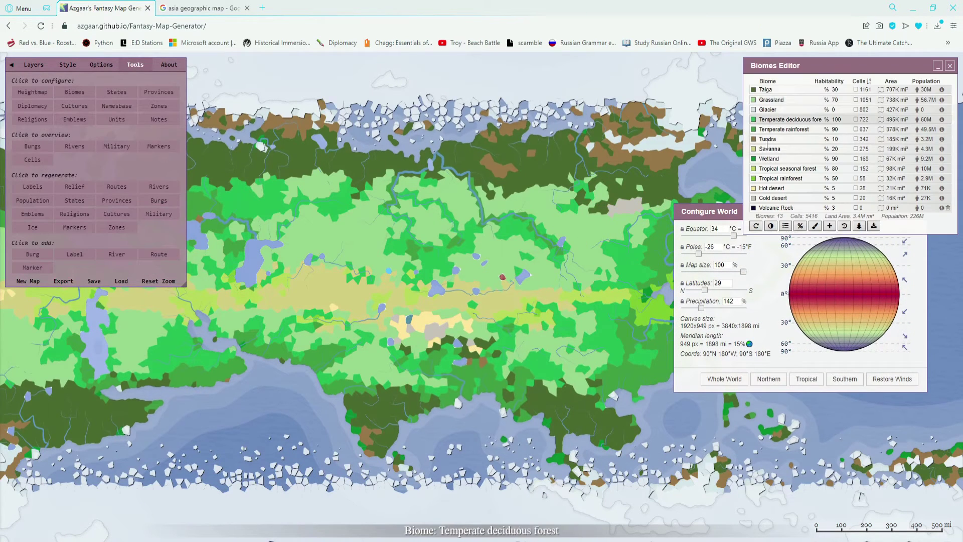
pyautogui.click(815, 226)
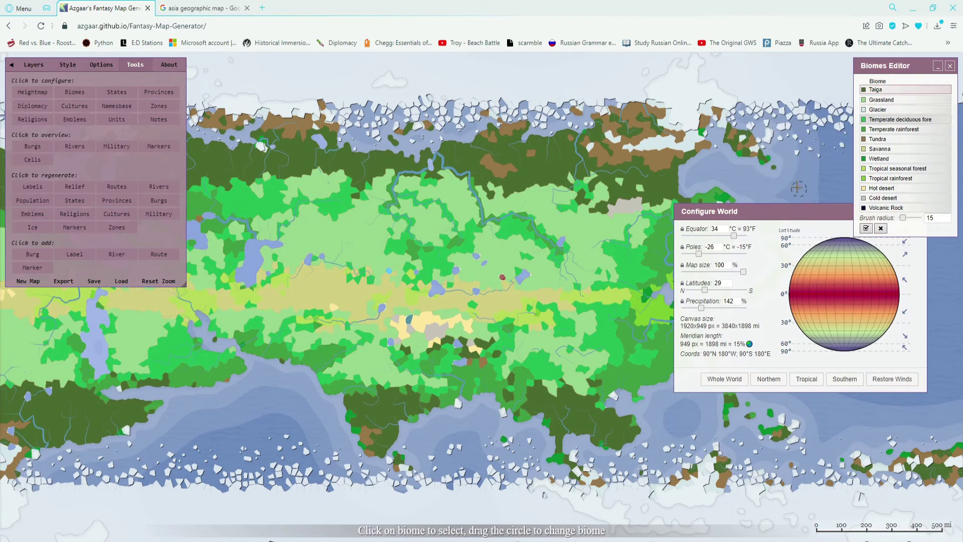
pyautogui.moveTo(602, 251)
pyautogui.mouseDown()
pyautogui.moveTo(582, 230)
pyautogui.moveTo(595, 238)
pyautogui.moveTo(561, 227)
pyautogui.mouseUp()
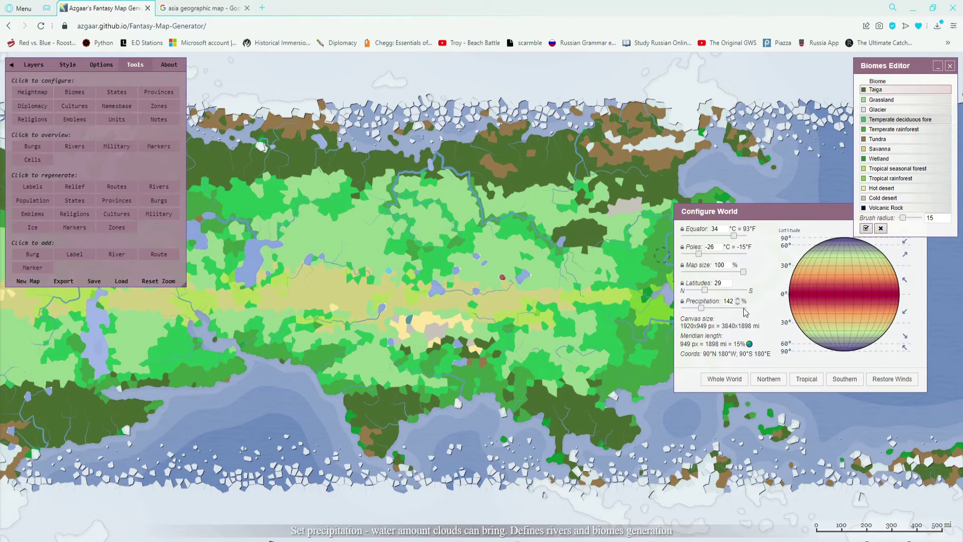
# Set the world's latitudes value to 31, move the Configure World dialog clear of the Biomes Editor, and close the editor.
pyautogui.click(729, 282)
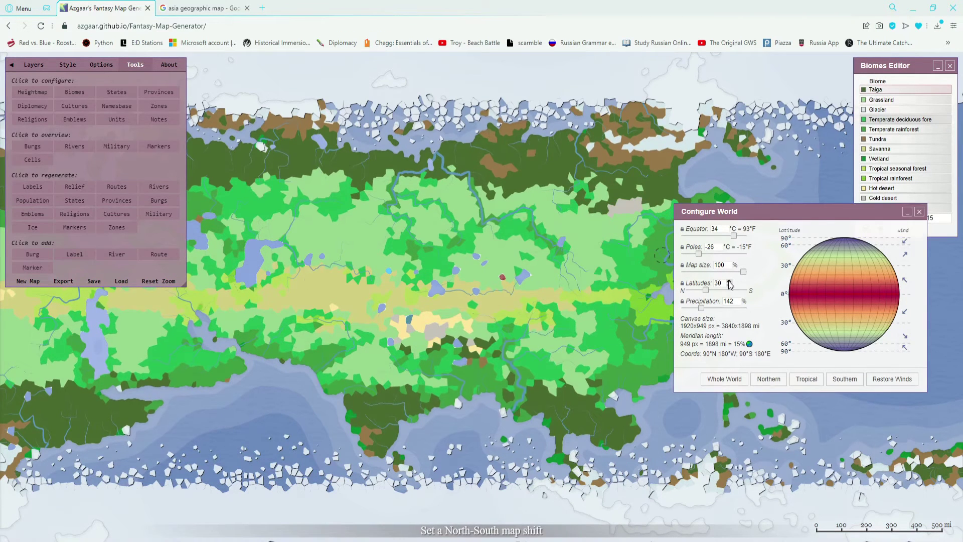
pyautogui.click(730, 282)
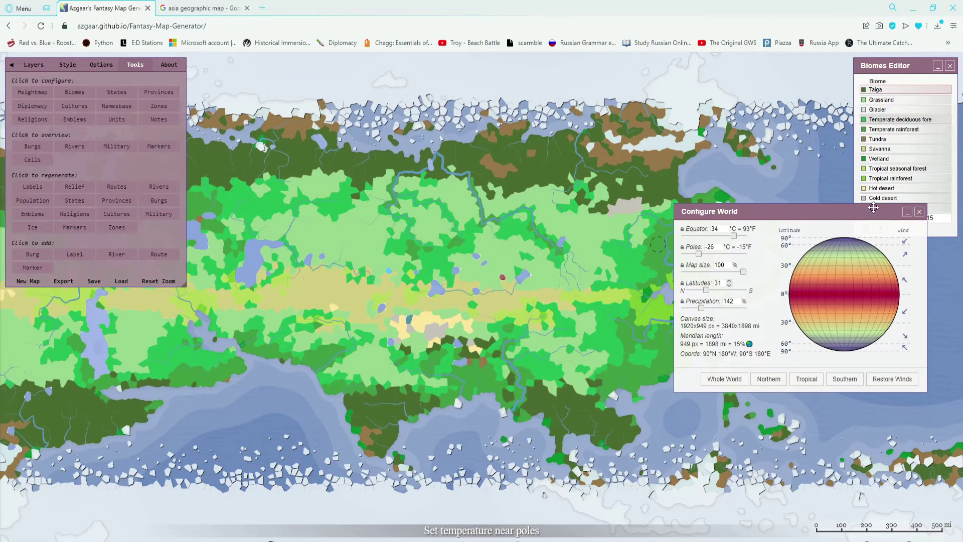
pyautogui.moveTo(844, 215); pyautogui.dragTo(777, 187)
pyautogui.click(949, 65)
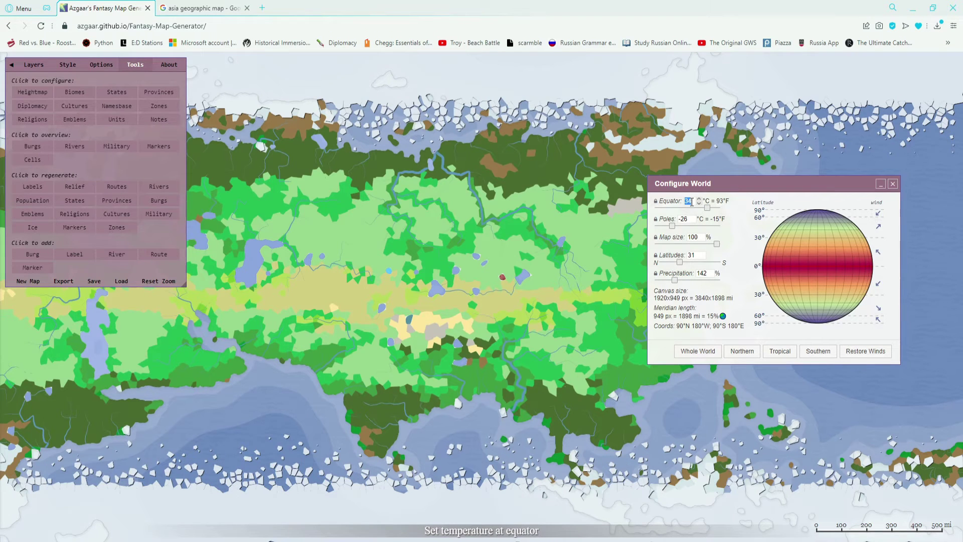
# Set the equator temperature to 31 °C and the pole temperature to -40 °C.
pyautogui.write('31')
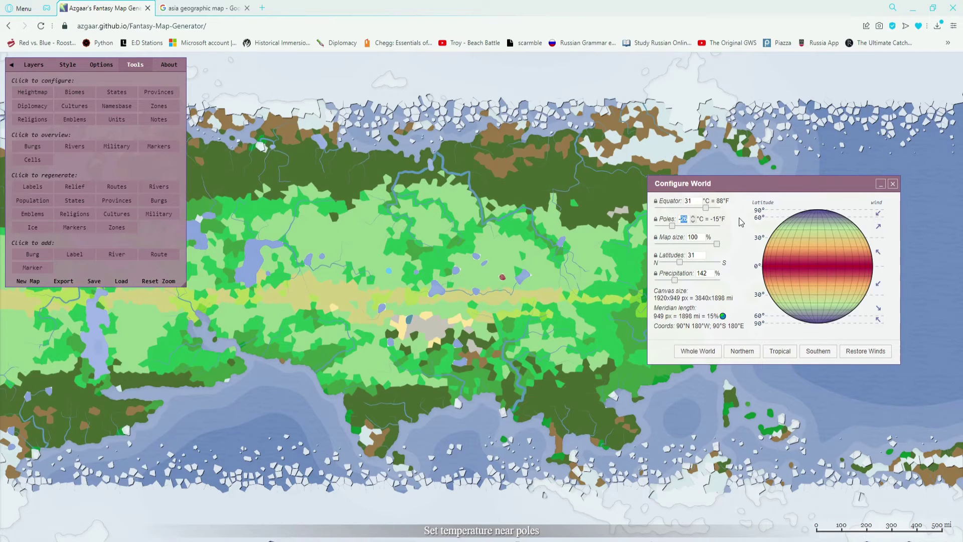
pyautogui.write('40')
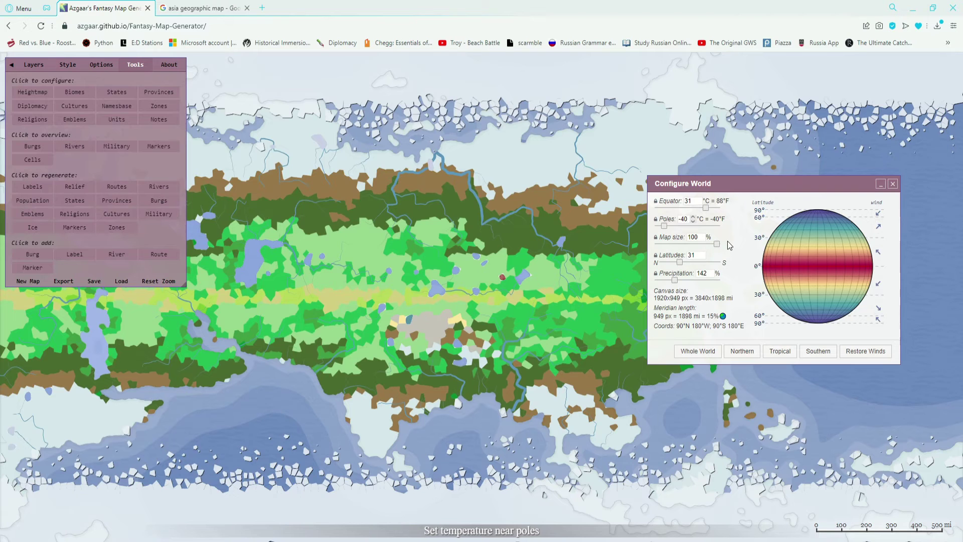
# Try map sizes of 80% and 70% of the world, and settle on a map size of 50%.
pyautogui.doubleClick(696, 238)
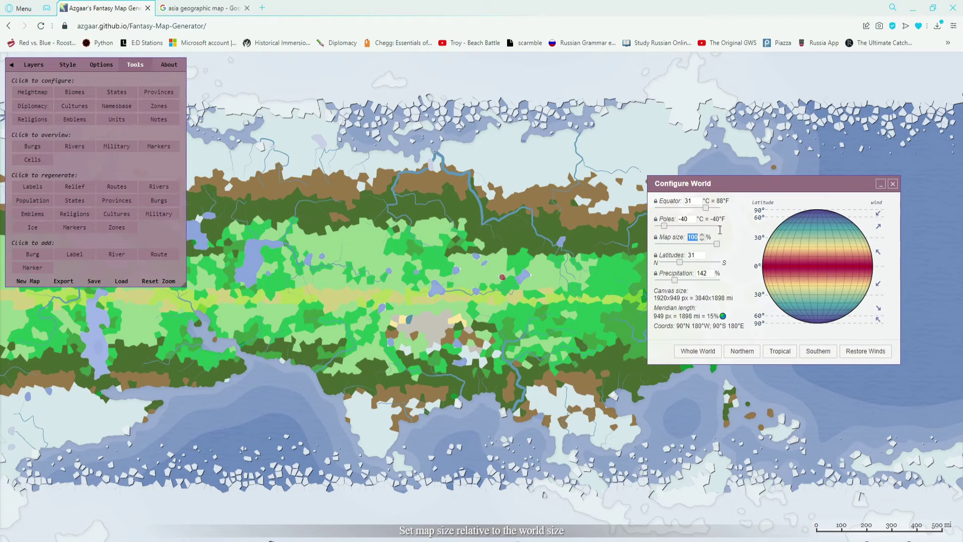
pyautogui.write('80')
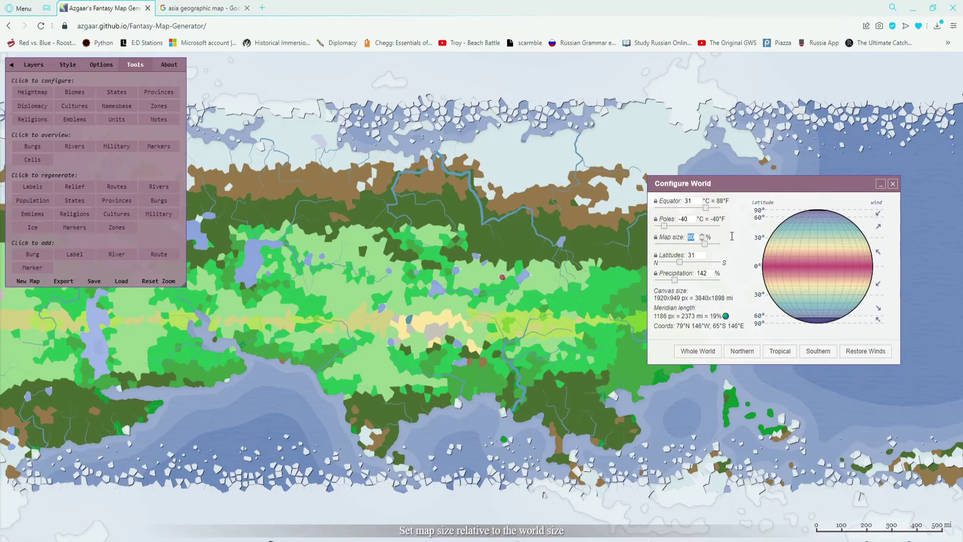
pyautogui.write('70')
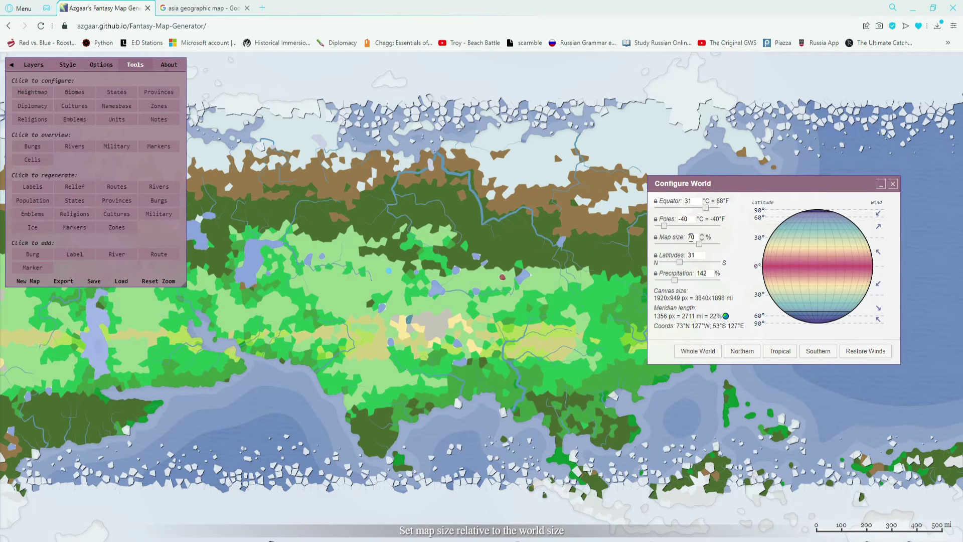
pyautogui.write('50')
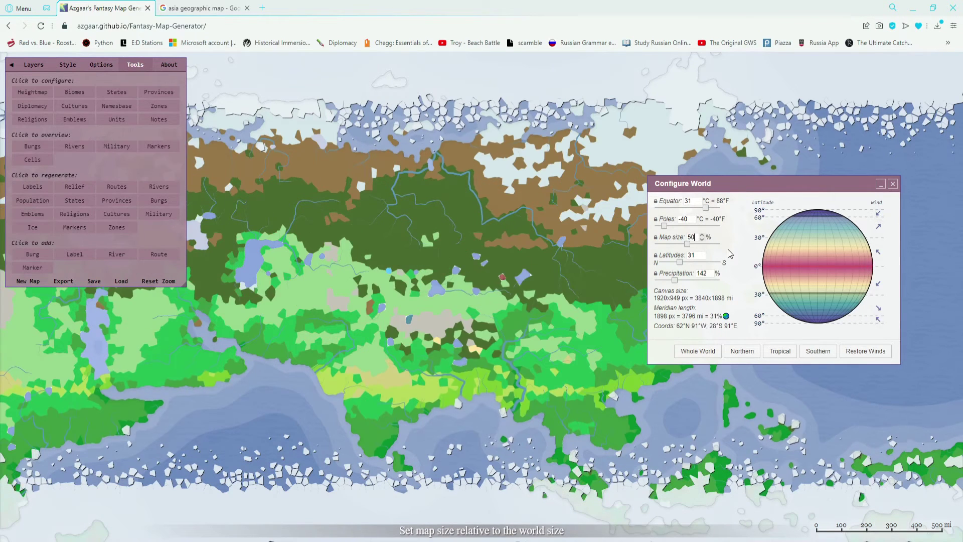
# Shift the map along the north-south axis by setting the latitudes value to 36.
pyautogui.click(703, 261)
pyautogui.click(682, 263)
pyautogui.moveTo(682, 264); pyautogui.dragTo(682, 264)
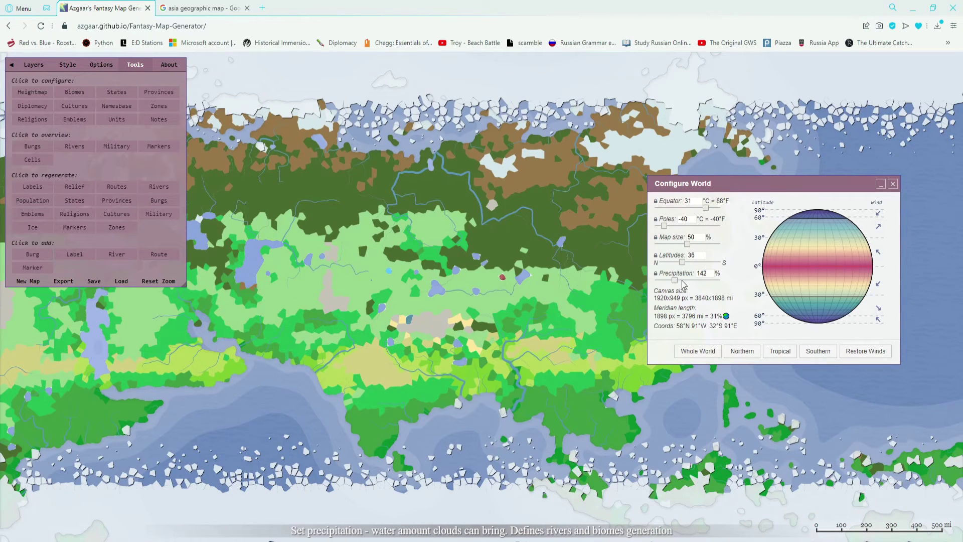
# Try precipitation values of 68% and 128% for the world, and settle on 137%.
pyautogui.moveTo(683, 285)
pyautogui.mouseDown()
pyautogui.moveTo(696, 288)
pyautogui.moveTo(667, 285)
pyautogui.mouseUp()
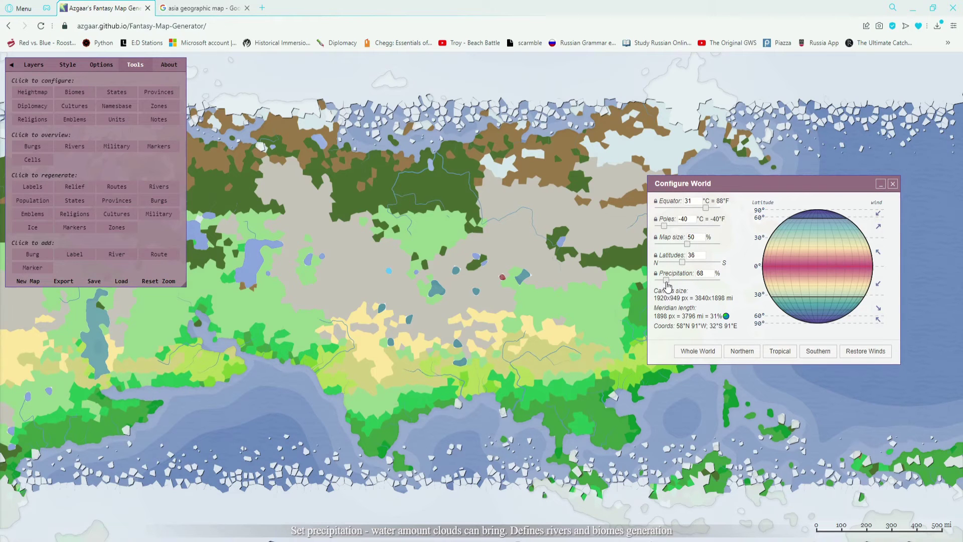
pyautogui.moveTo(668, 285); pyautogui.dragTo(674, 288)
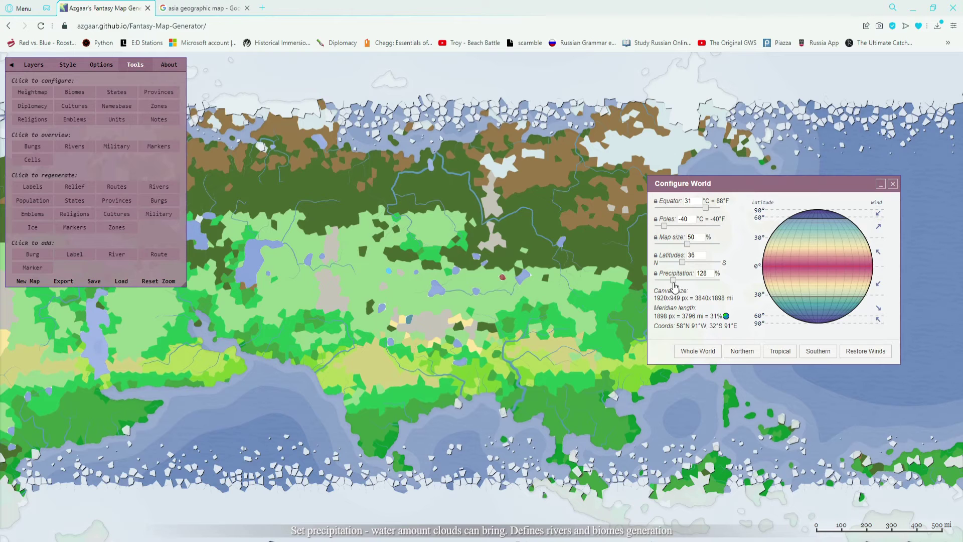
pyautogui.moveTo(674, 284)
pyautogui.mouseDown()
pyautogui.moveTo(693, 284)
pyautogui.moveTo(665, 284)
pyautogui.mouseUp()
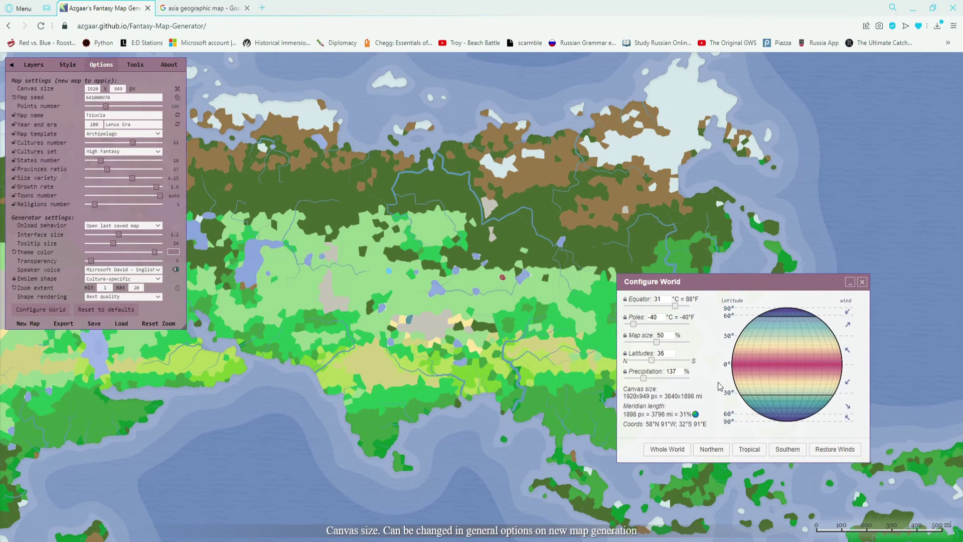
# Cycle the wind direction of the band just north of the equator through its options and back to northwest.
pyautogui.click(849, 352)
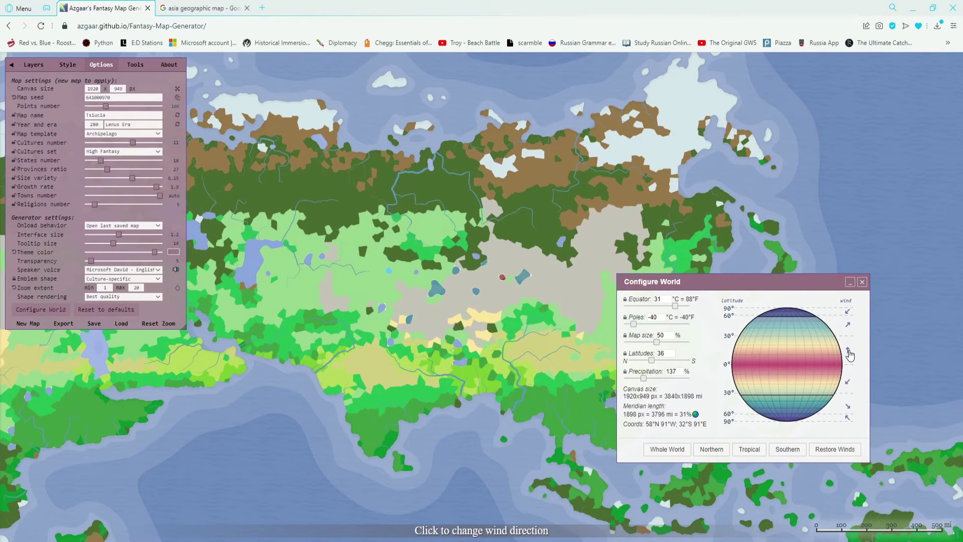
pyautogui.click(848, 353)
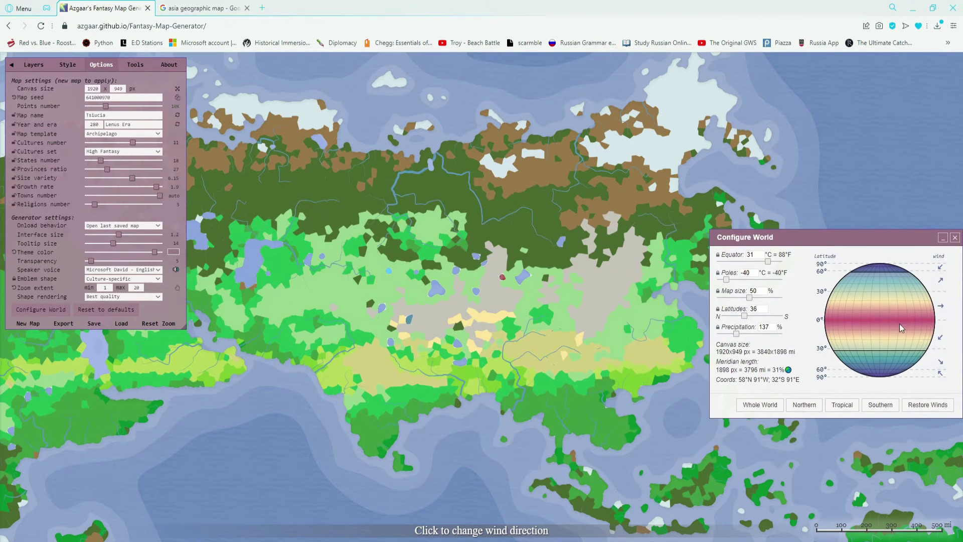
pyautogui.click(941, 309)
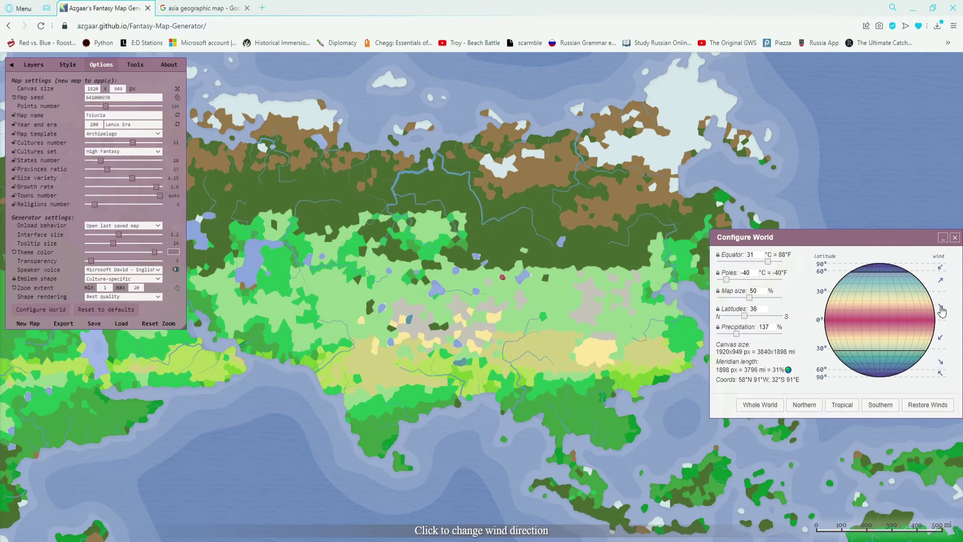
pyautogui.click(941, 310)
pyautogui.click(941, 310)
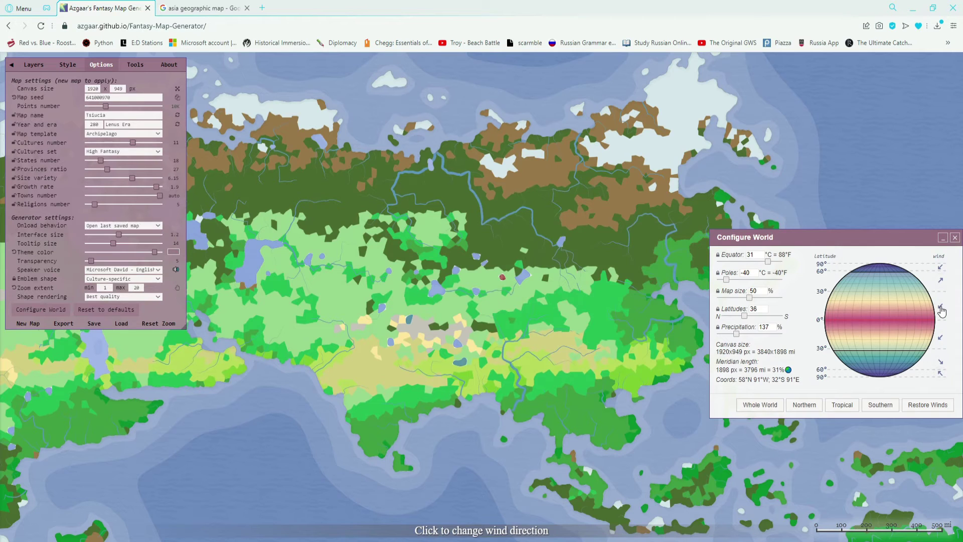
pyautogui.click(941, 310)
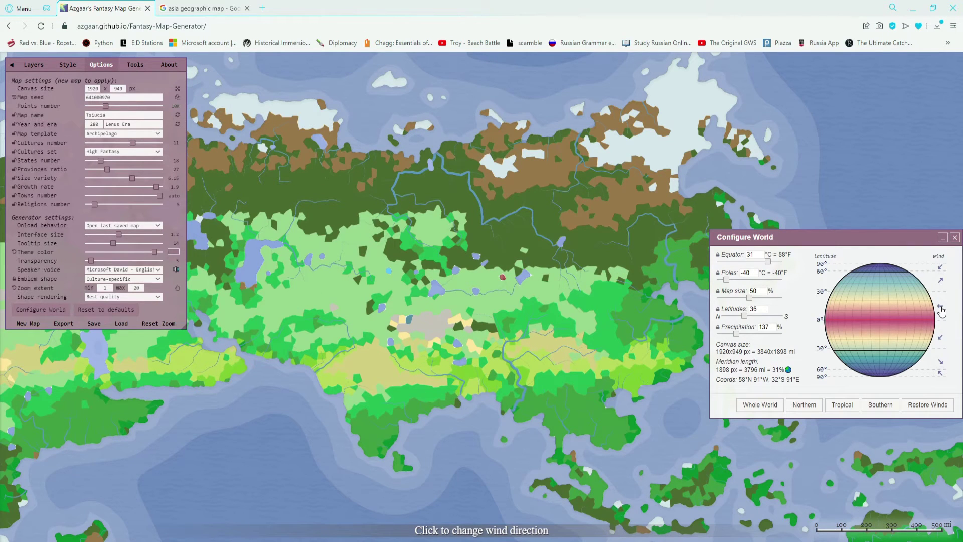
pyautogui.click(941, 310)
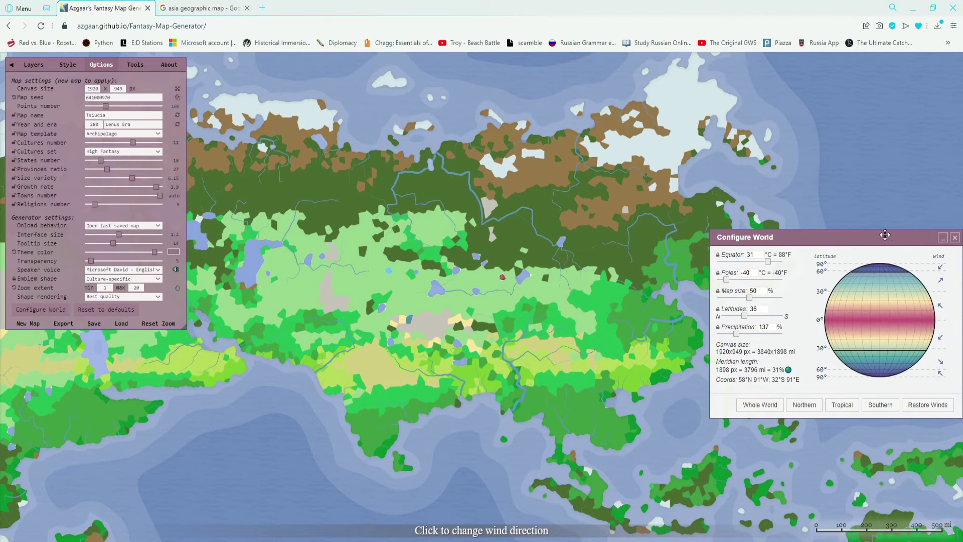
# Shift the Configure World dialog slightly and turn the wind in the band just south of the equator to the northeast.
pyautogui.moveTo(873, 235); pyautogui.dragTo(861, 223)
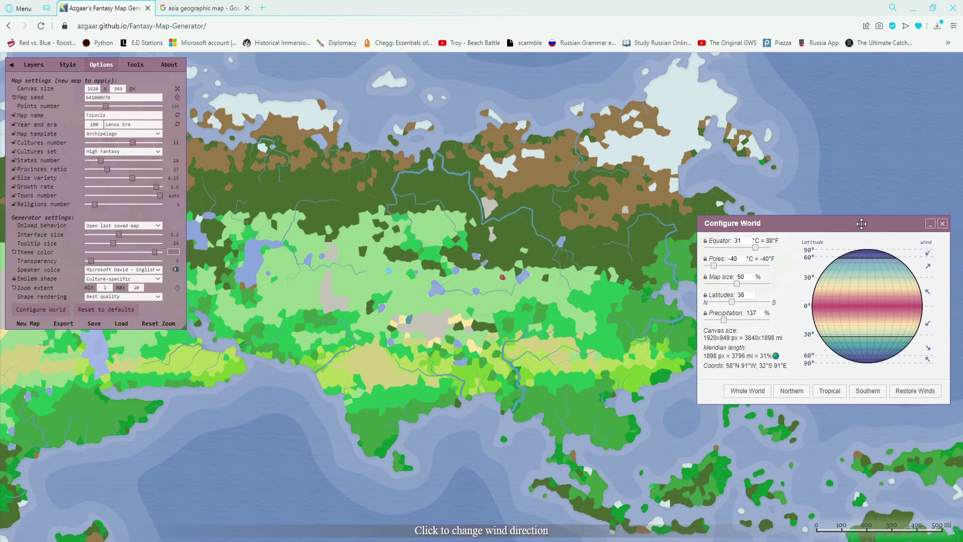
pyautogui.click(927, 324)
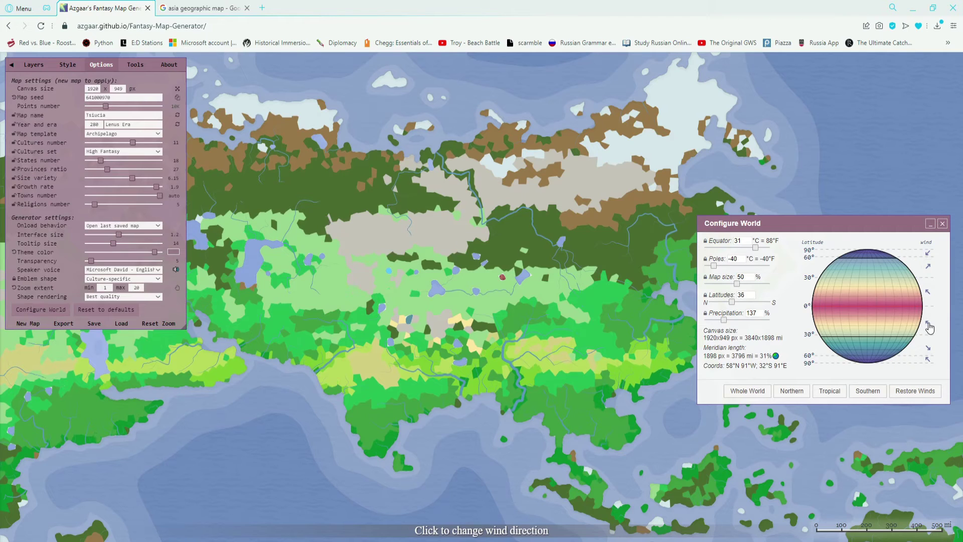
pyautogui.click(928, 324)
pyautogui.click(928, 324)
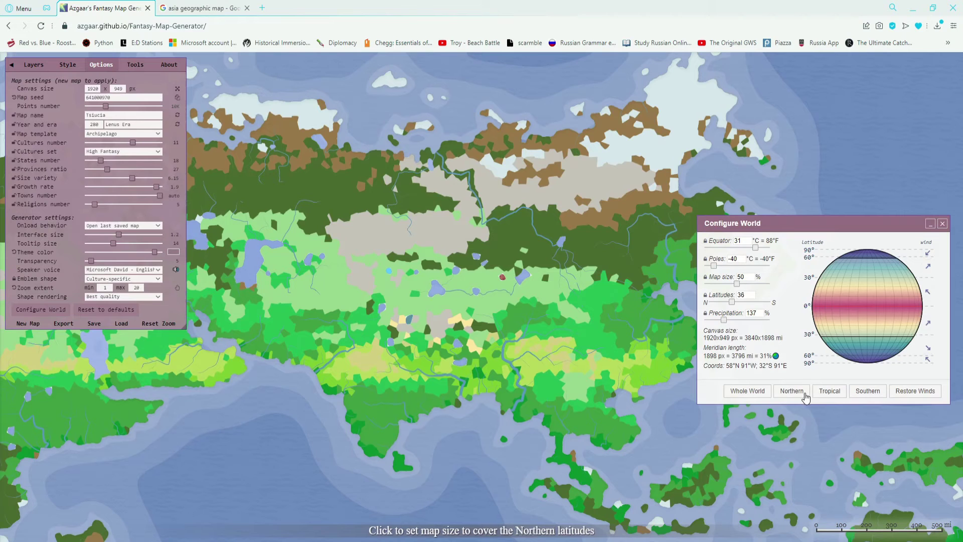
# Try the Tropical latitude preset, apply the Southern preset instead, and close the world configuration.
pyautogui.click(827, 391)
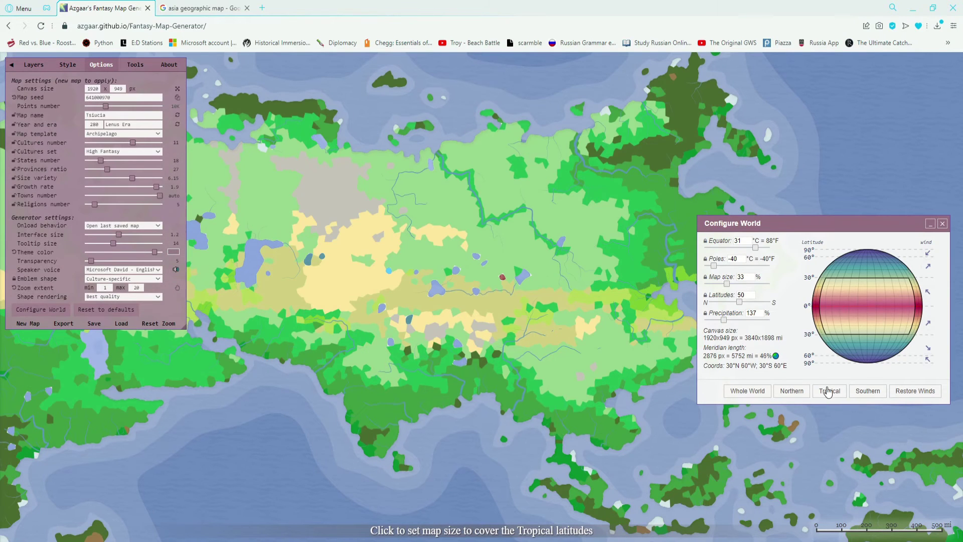
pyautogui.click(867, 391)
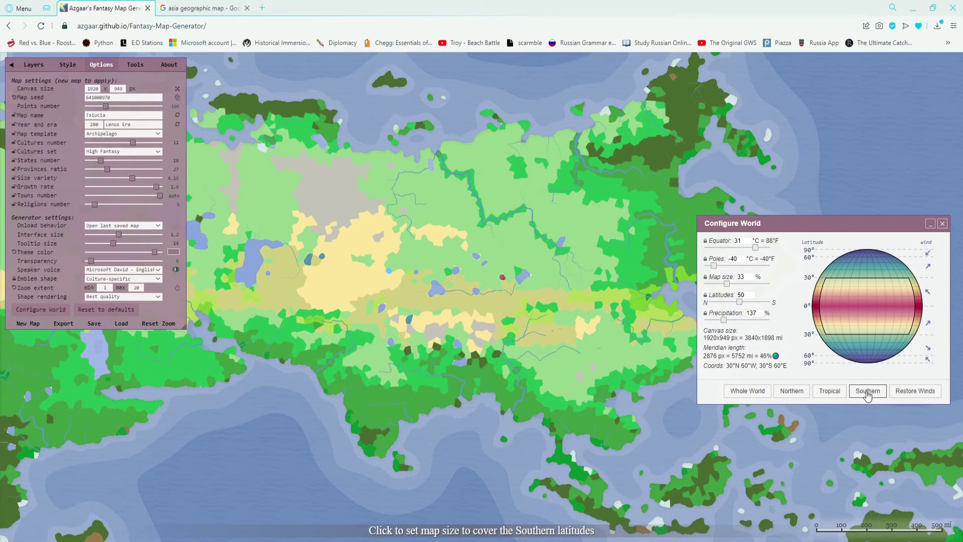
pyautogui.click(942, 224)
# Open the Biomes Editor to review the list of biomes, and close it.
pyautogui.click(135, 64)
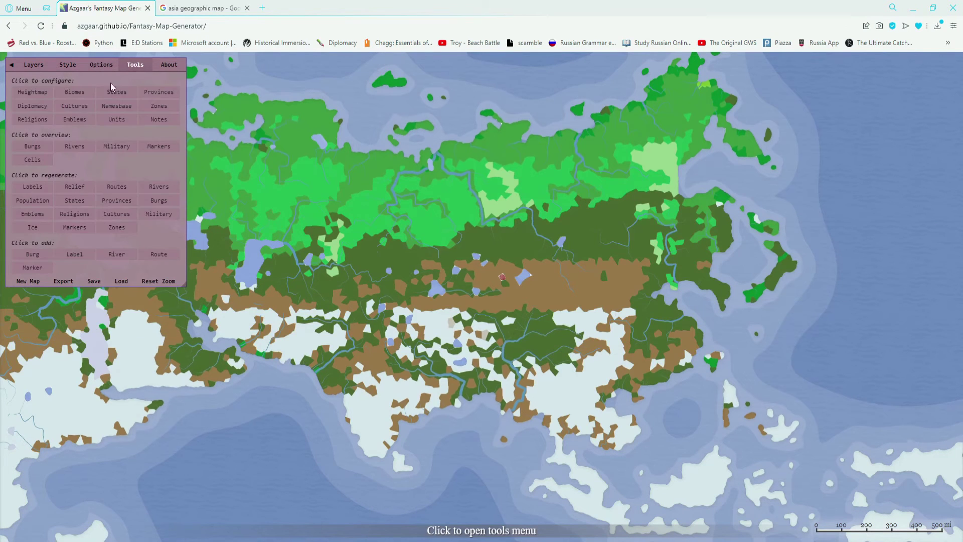
pyautogui.click(71, 95)
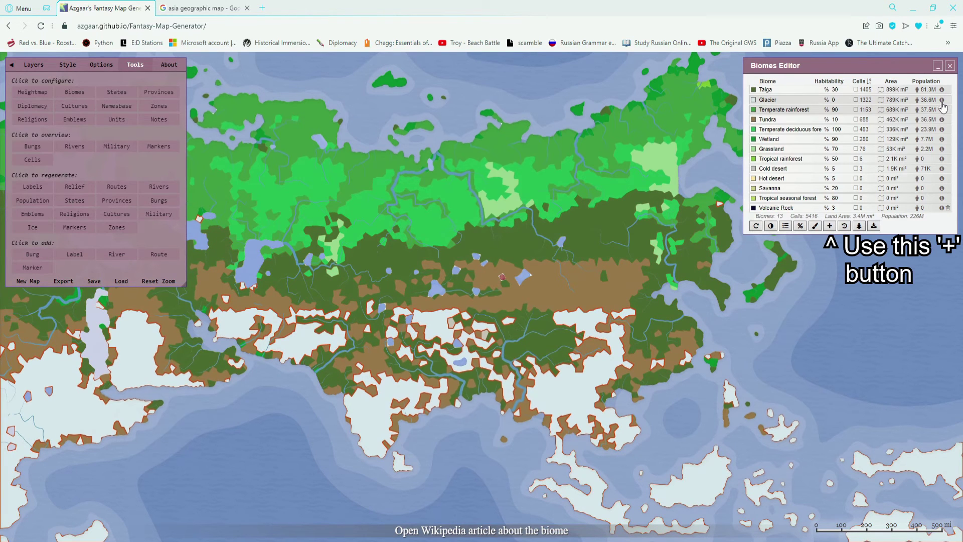
pyautogui.click(949, 67)
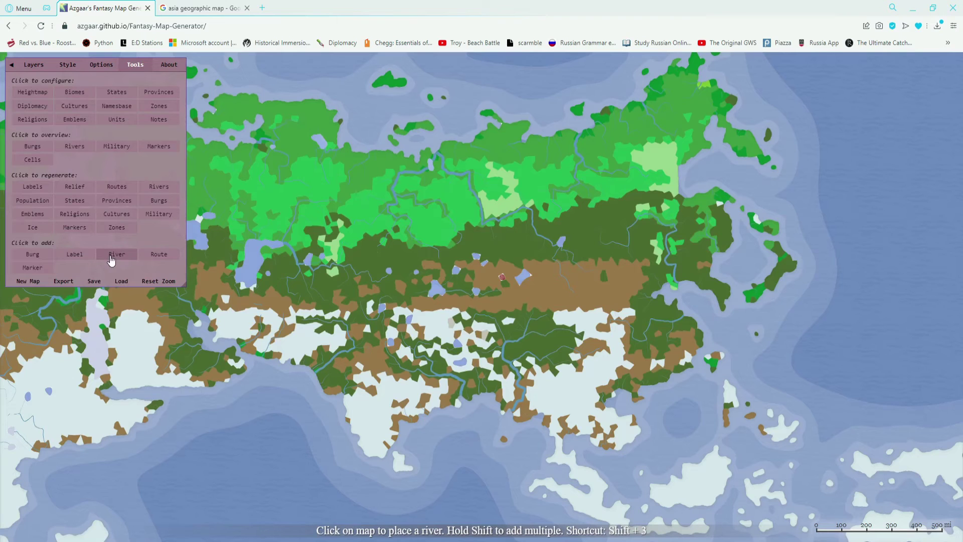
# Switch the displayed map layers to the Physical map preset.
pyautogui.click(33, 66)
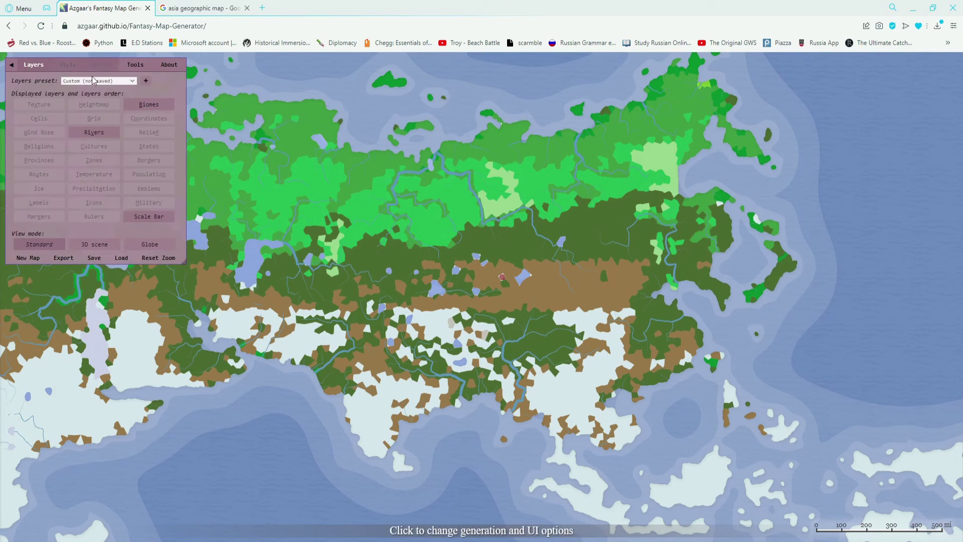
pyautogui.click(87, 82)
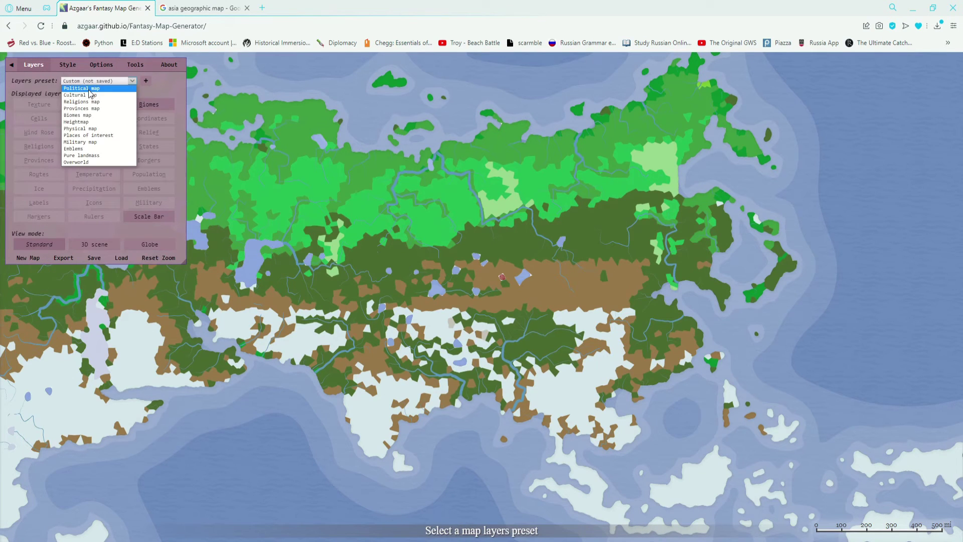
pyautogui.click(93, 129)
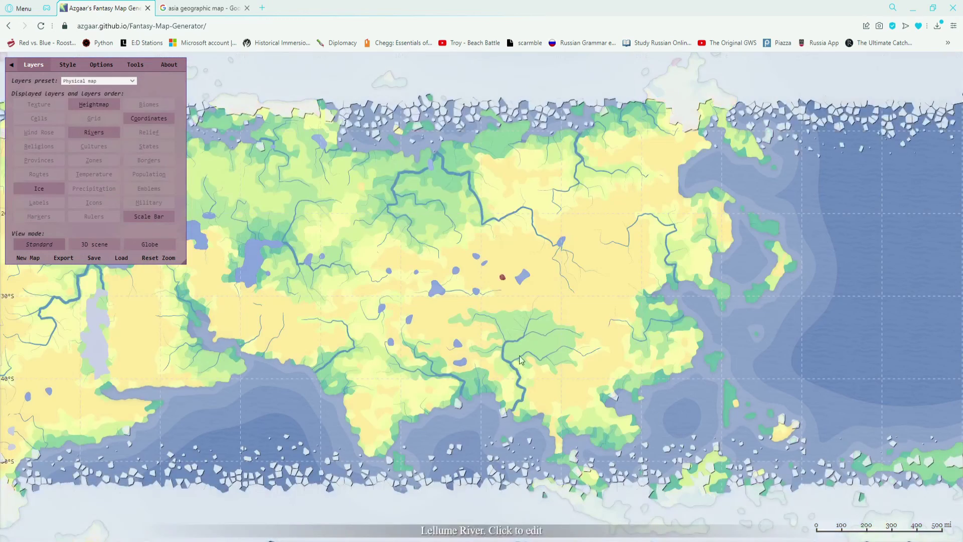
# Add two new rivers on the southeastern plateau, one beside the Lellume basin and one near the bay farther south.
pyautogui.scroll(2, 519, 371)
pyautogui.scroll(1, 519, 371)
pyautogui.scroll(1, 532, 342)
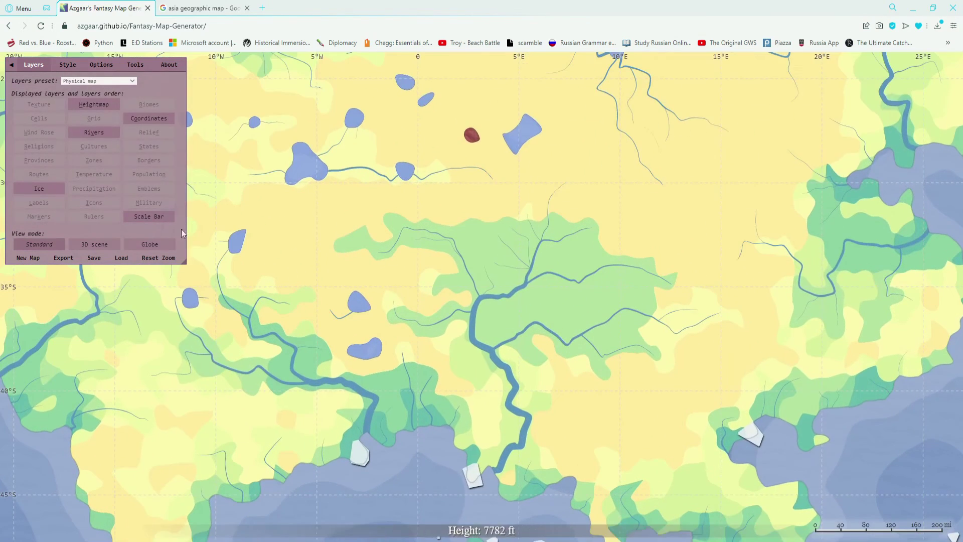
pyautogui.click(139, 68)
pyautogui.click(117, 253)
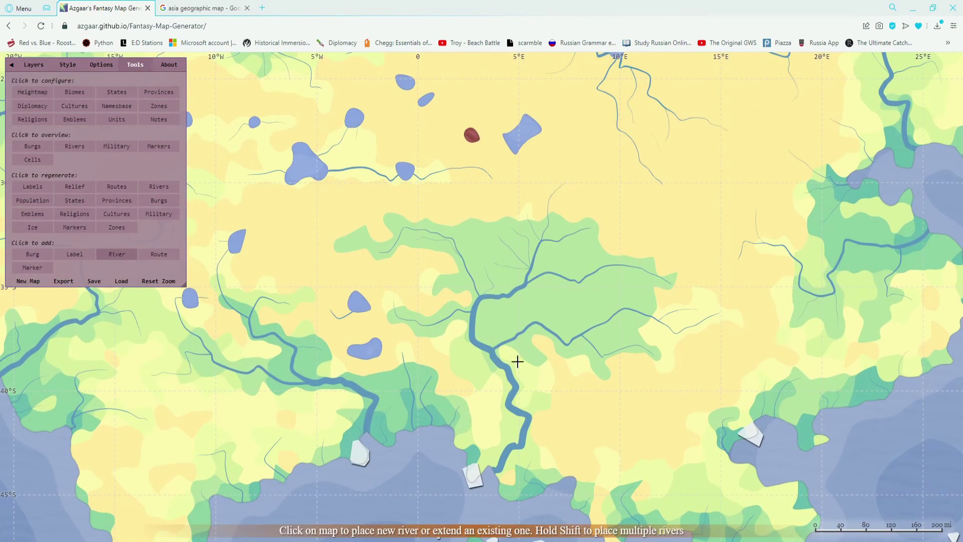
pyautogui.click(713, 345)
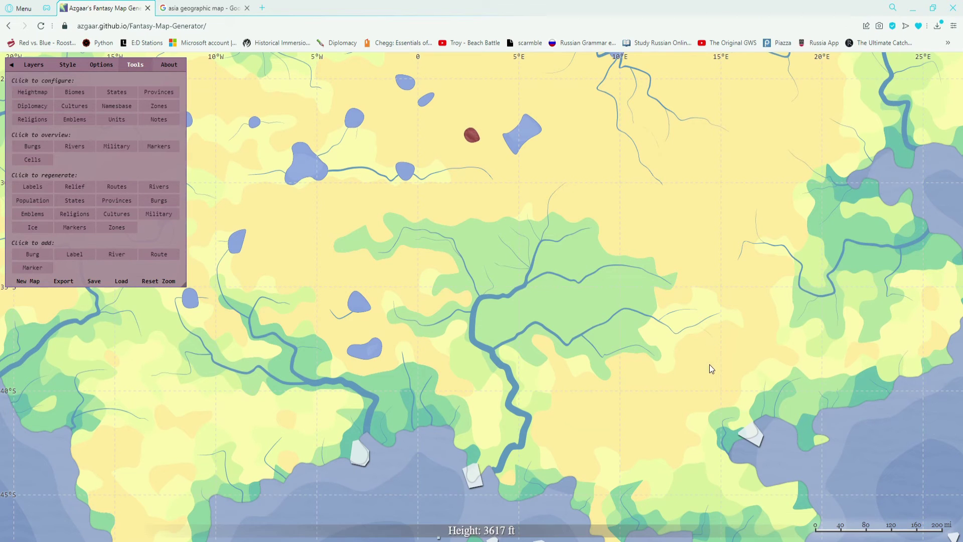
pyautogui.moveTo(709, 366); pyautogui.dragTo(656, 313)
pyautogui.click(117, 254)
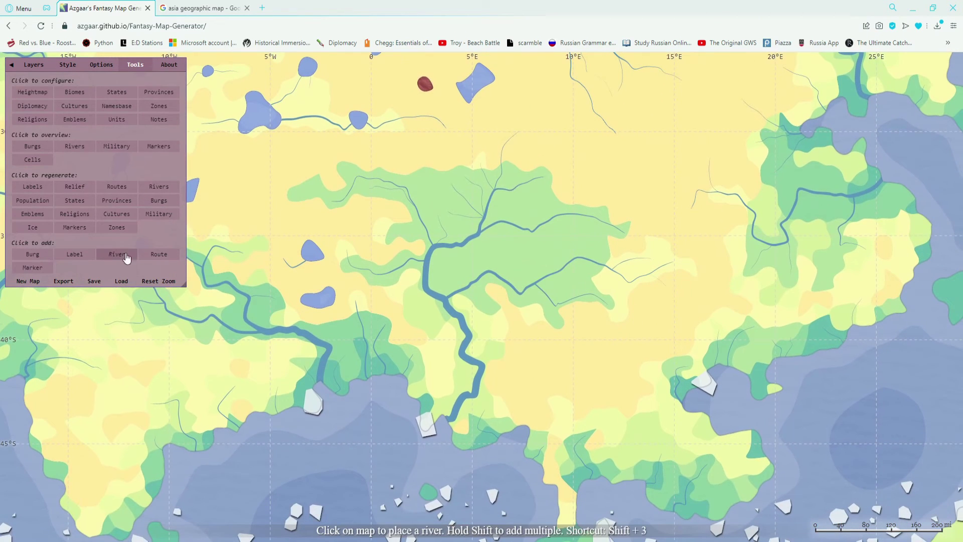
pyautogui.click(601, 372)
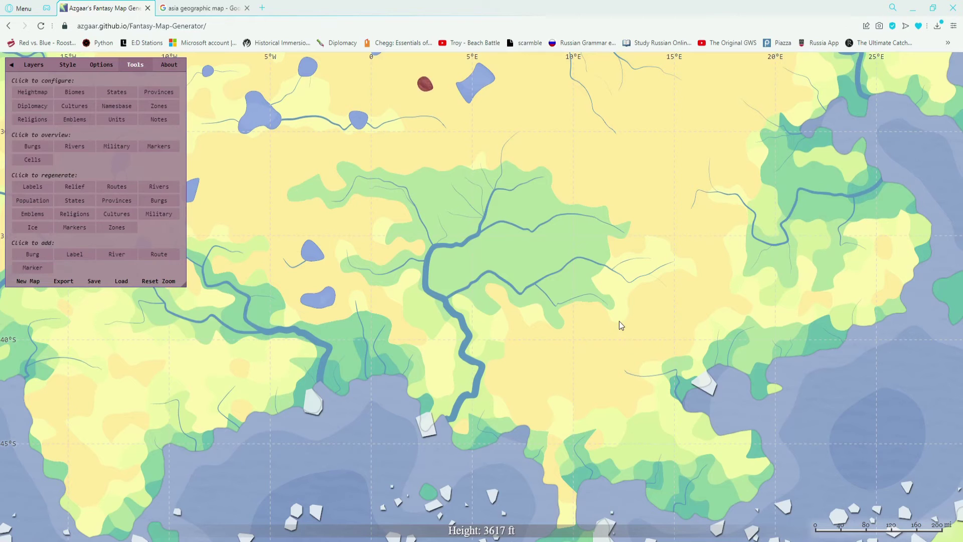
# Open the Lellume River for editing, try width modifiers of 1.8 and 2.2, and set the modifier to 1.
pyautogui.moveTo(609, 331); pyautogui.dragTo(620, 349)
pyautogui.click(459, 269)
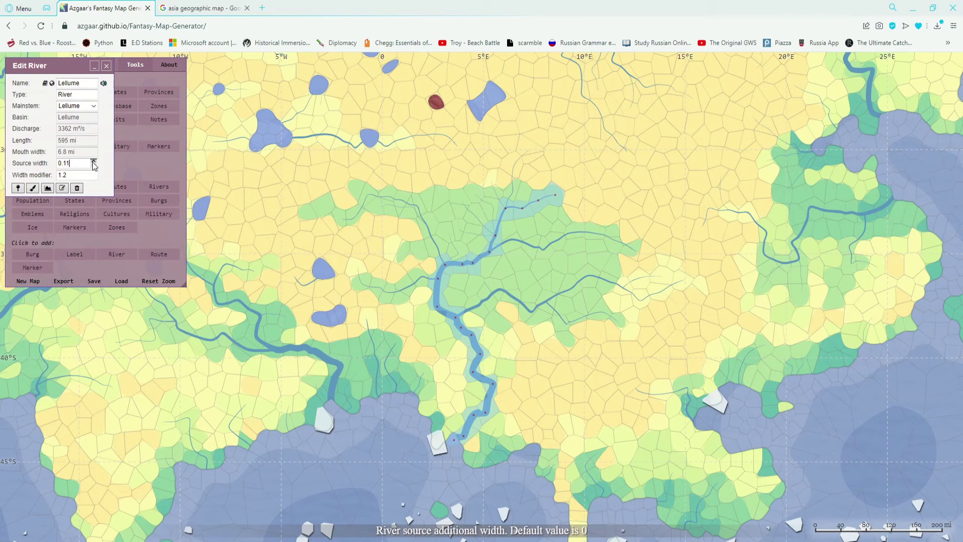
pyautogui.click(94, 173)
pyautogui.click(94, 172)
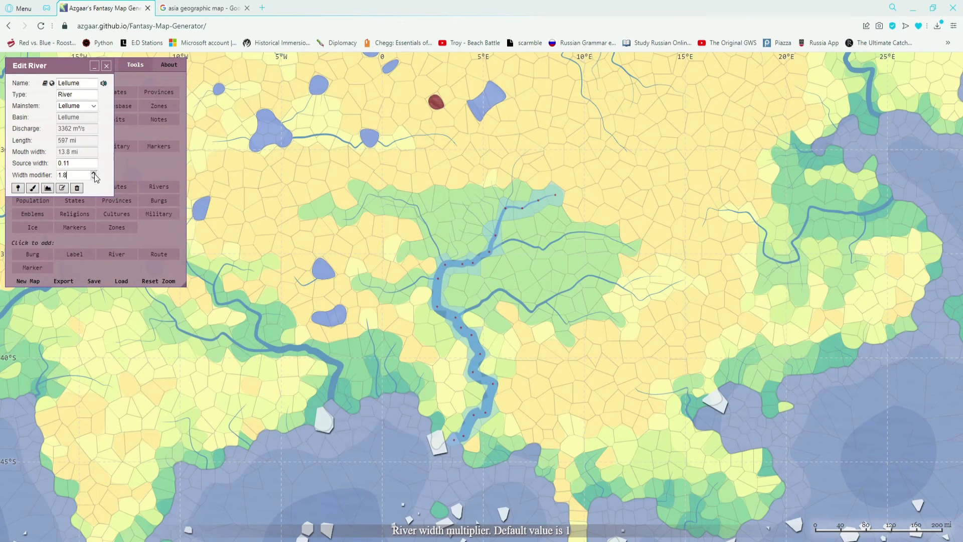
pyautogui.click(94, 172)
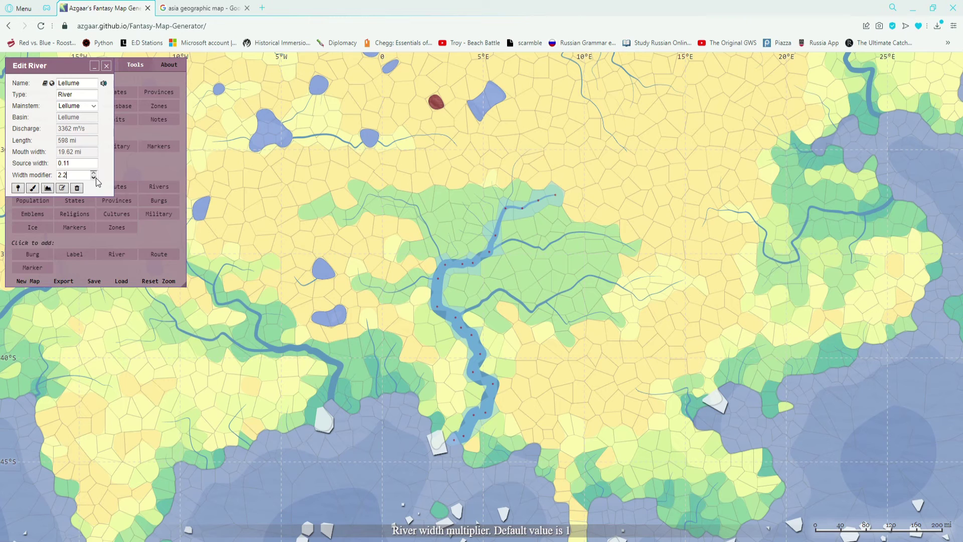
pyautogui.click(94, 177)
pyautogui.click(94, 177)
pyautogui.click(93, 177)
pyautogui.click(94, 177)
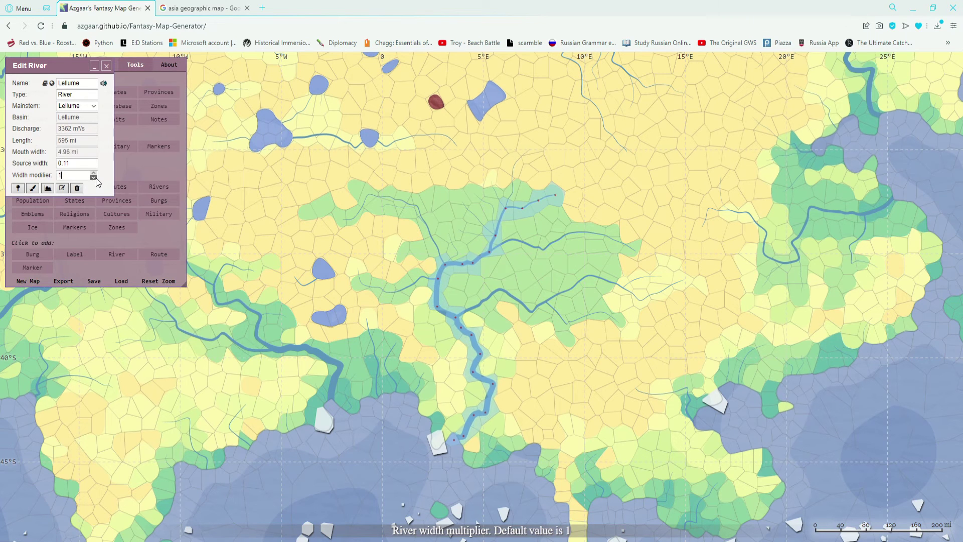
# Step the river's width modifier up and back down to 1, and set its source width to 0.1.
pyautogui.click(96, 178)
pyautogui.click(94, 173)
pyautogui.click(94, 173)
pyautogui.click(94, 173)
pyautogui.click(94, 173)
pyautogui.click(94, 173)
pyautogui.click(95, 173)
pyautogui.click(94, 177)
pyautogui.click(94, 177)
pyautogui.click(94, 177)
pyautogui.click(95, 178)
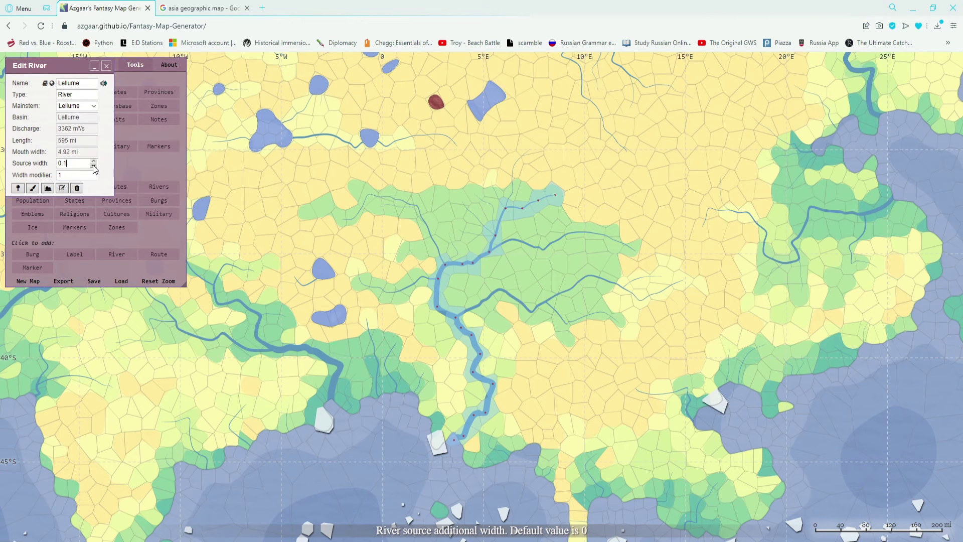
pyautogui.click(95, 166)
# Reshape the Lellume River's western bend by removing two control points and moving the corner point to the western tributary's junction.
pyautogui.scroll(3, 441, 304)
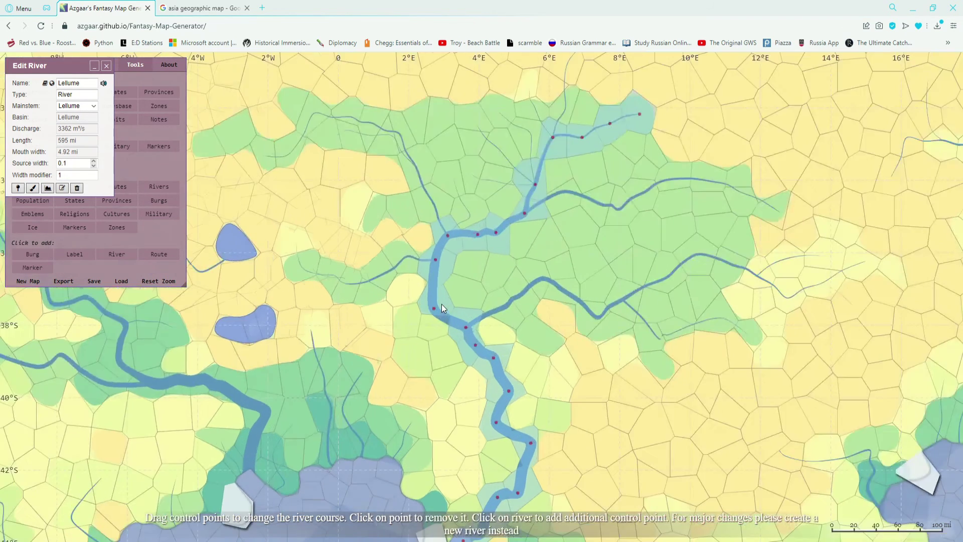
pyautogui.moveTo(425, 308); pyautogui.dragTo(440, 259)
pyautogui.click(447, 234)
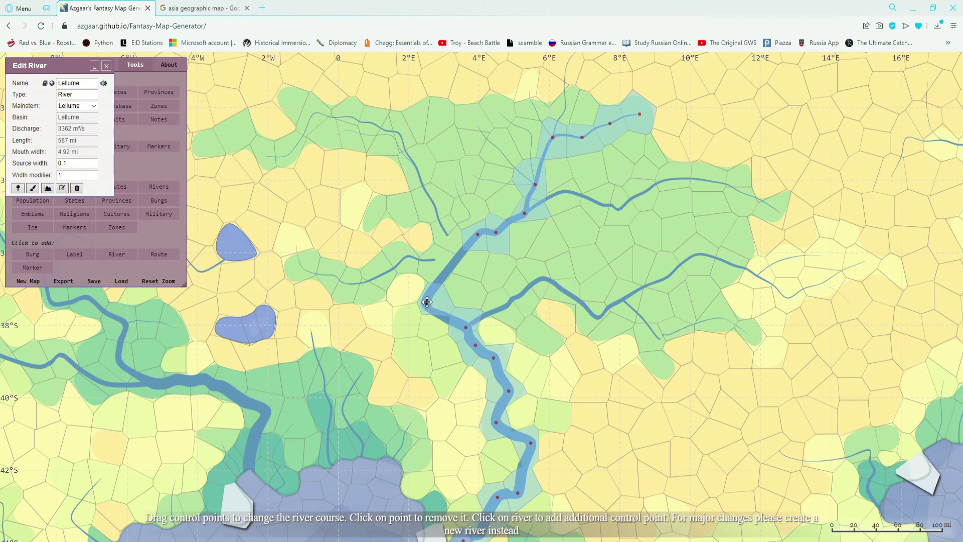
pyautogui.moveTo(427, 301); pyautogui.dragTo(437, 261)
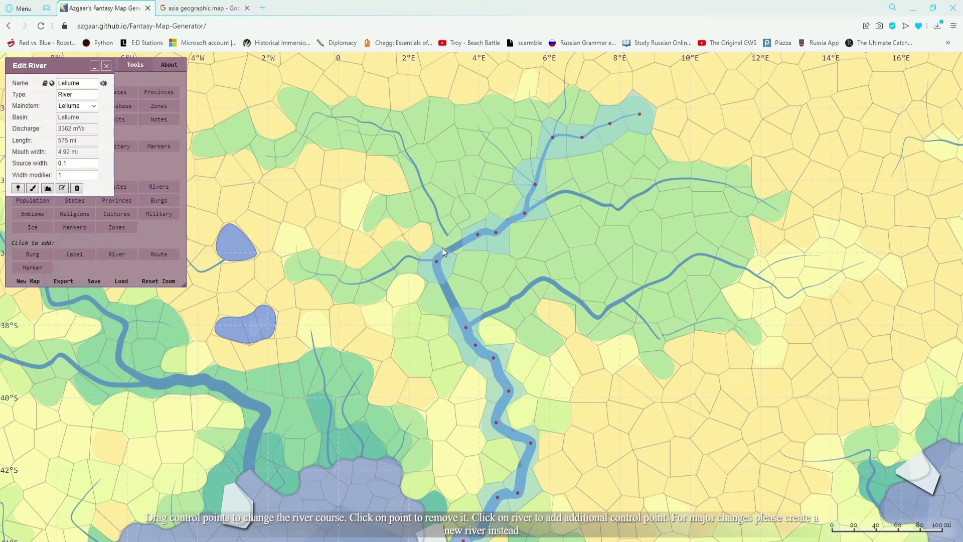
# Create a new river running from the plains north of the Lellume basin south through seven cells into the Lellume River's middle course.
pyautogui.click(17, 188)
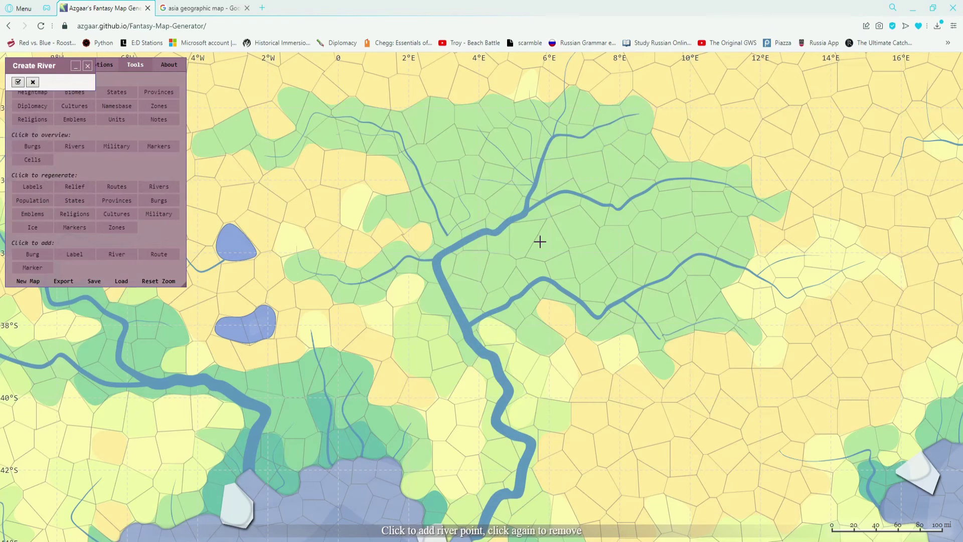
pyautogui.moveTo(547, 229); pyautogui.dragTo(560, 341)
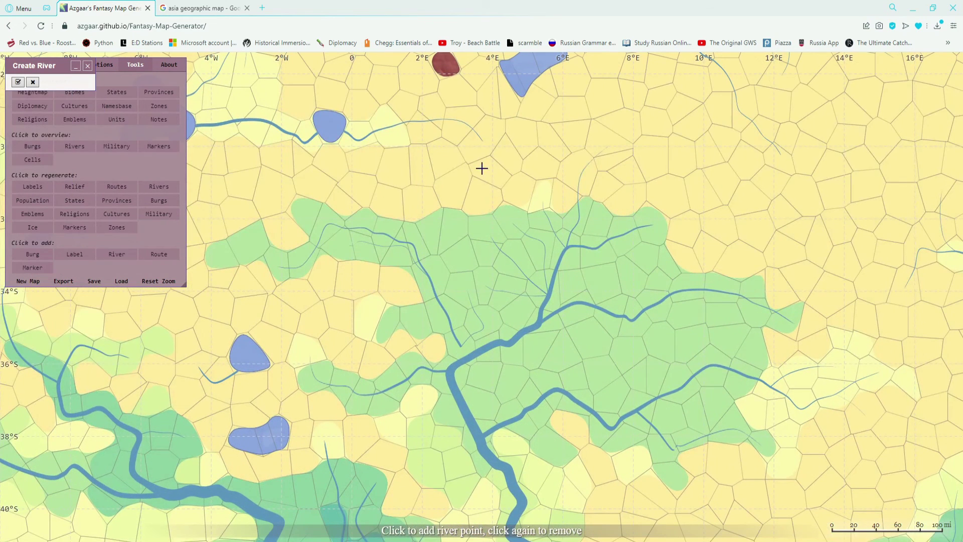
pyautogui.click(482, 172)
pyautogui.click(481, 196)
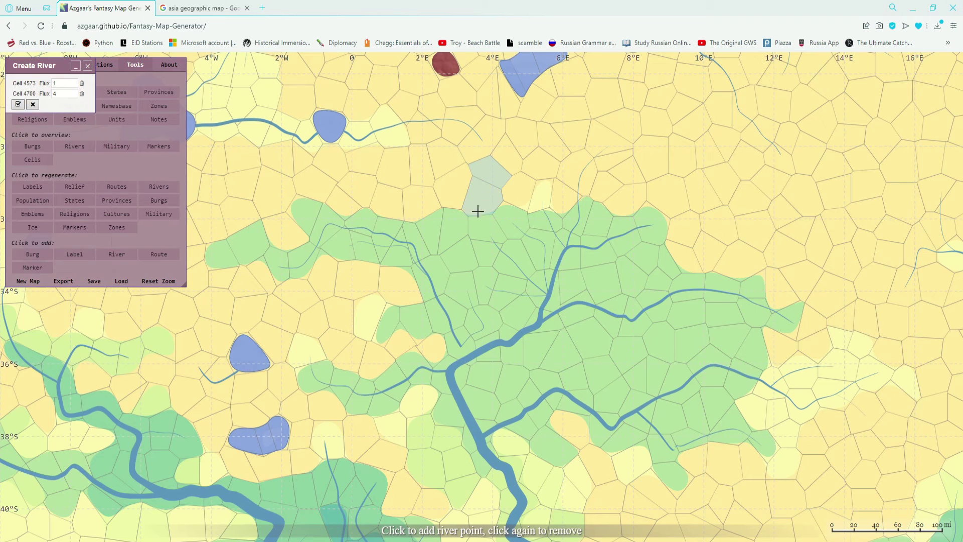
pyautogui.click(459, 225)
pyautogui.click(462, 255)
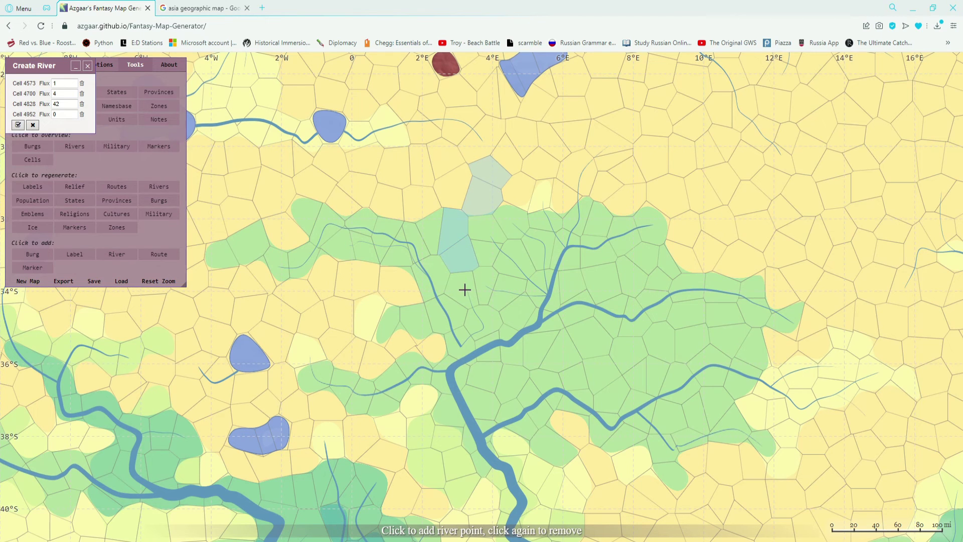
pyautogui.click(464, 289)
pyautogui.click(485, 320)
pyautogui.click(502, 349)
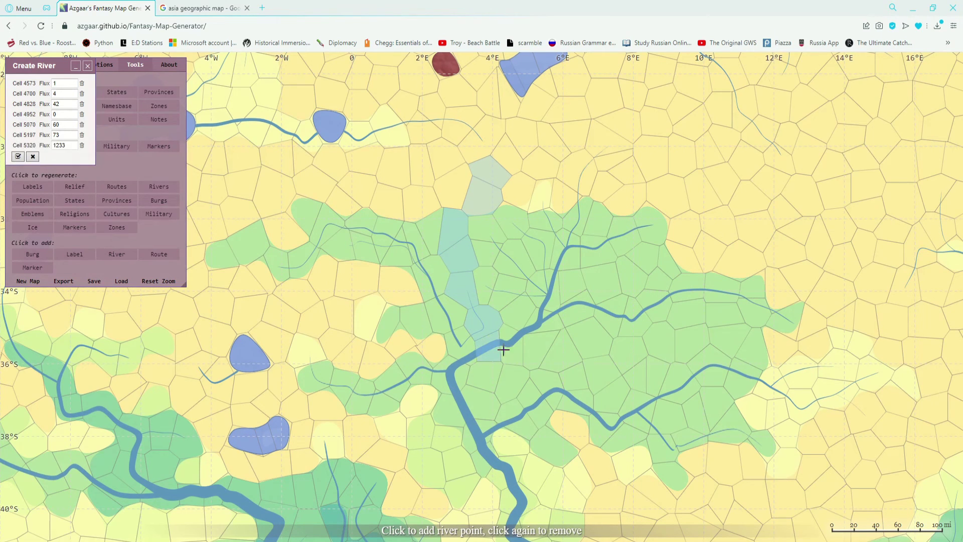
pyautogui.moveTo(525, 366); pyautogui.dragTo(551, 247)
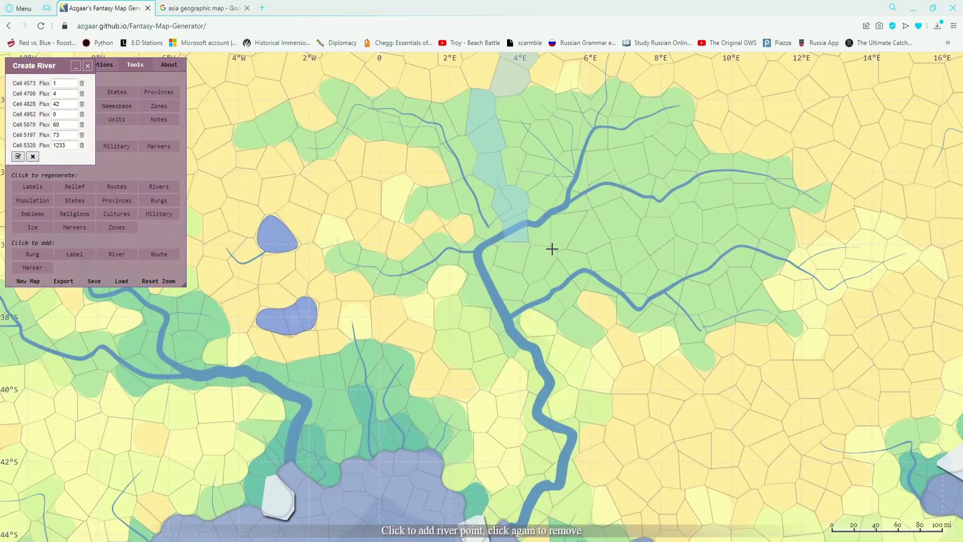
pyautogui.click(18, 156)
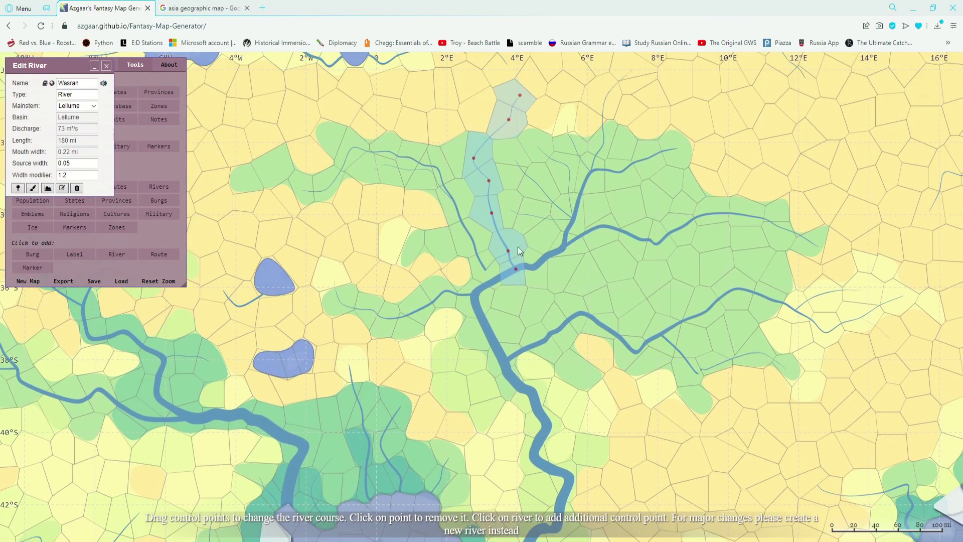
pyautogui.click(106, 67)
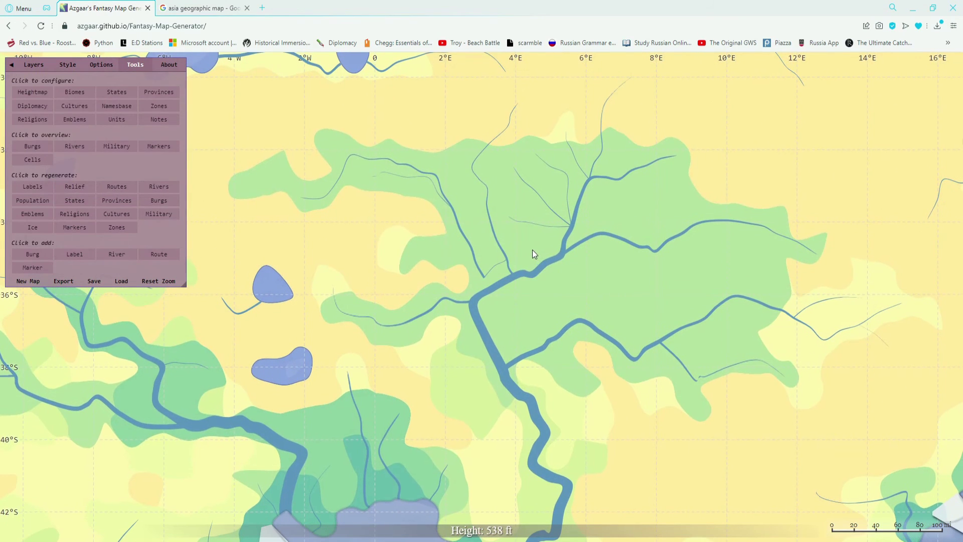
# Extend the mouth of the Matheas River so it joins the Lellume River.
pyautogui.click(473, 267)
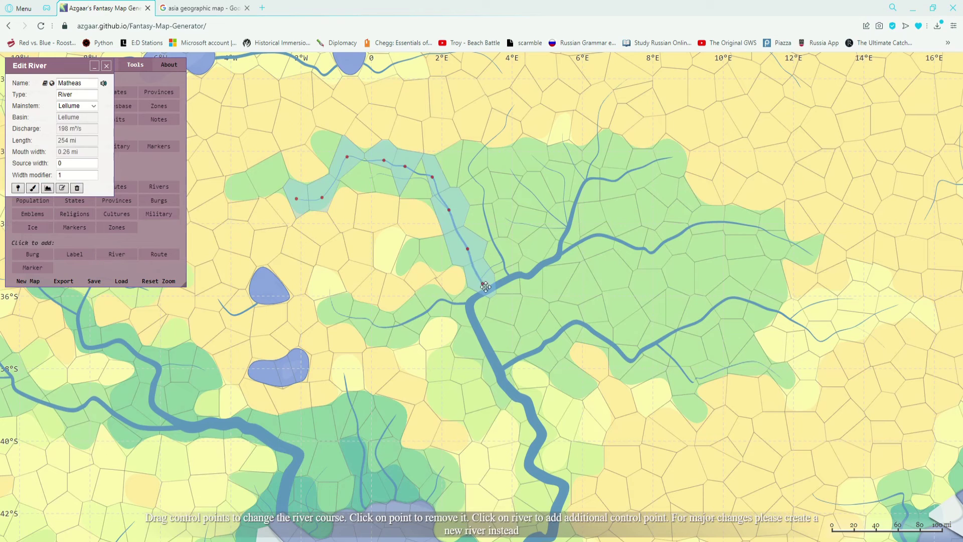
pyautogui.click(107, 67)
# Add the note "This is a river" to the Lellume River.
pyautogui.click(530, 278)
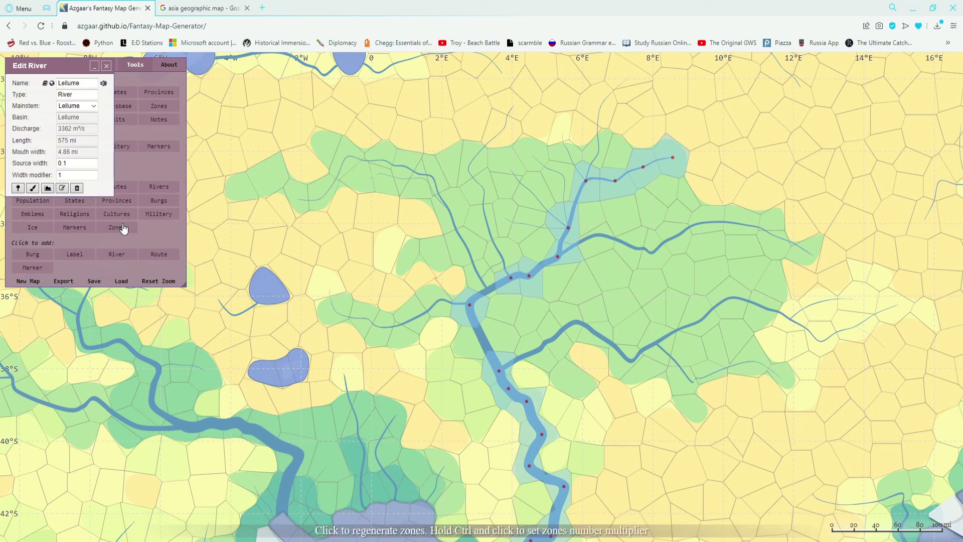
pyautogui.click(62, 187)
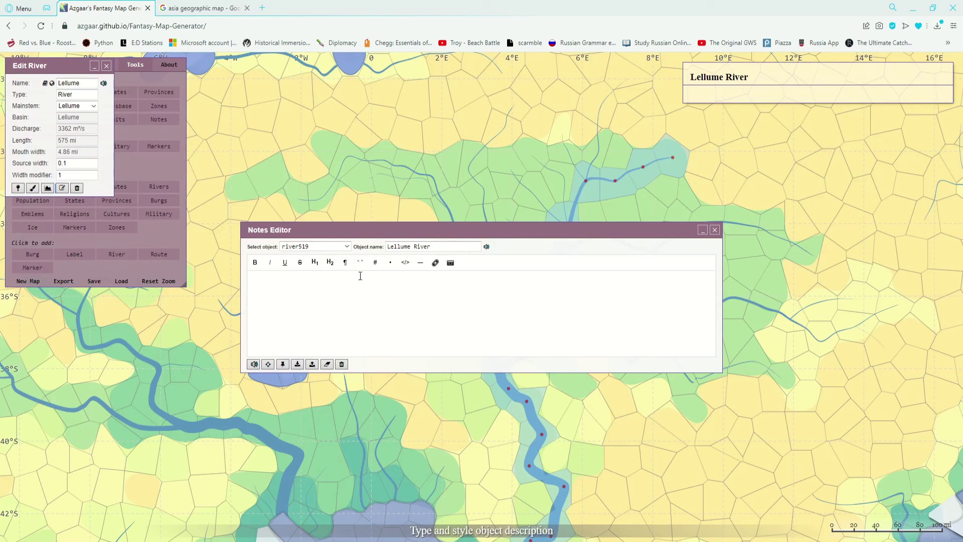
pyautogui.write('This is a river')
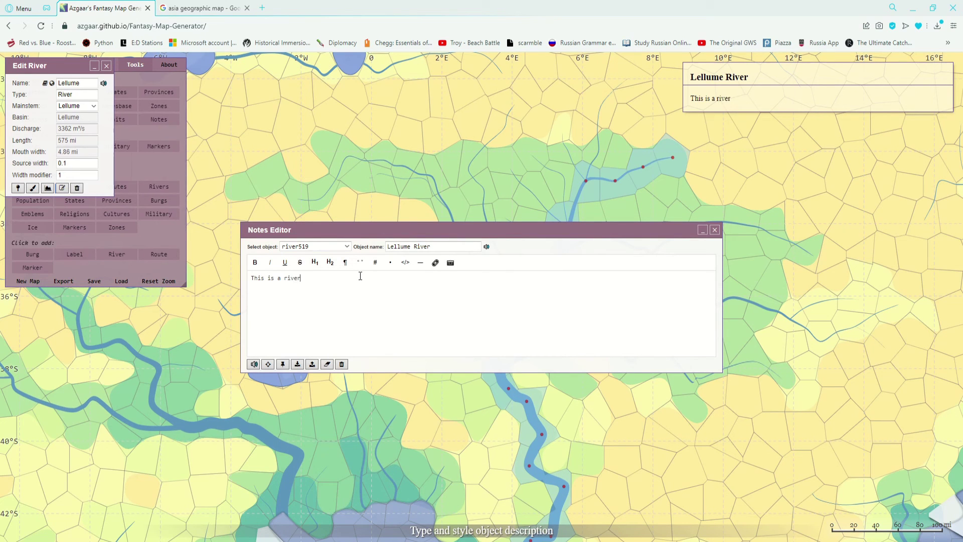
pyautogui.click(714, 230)
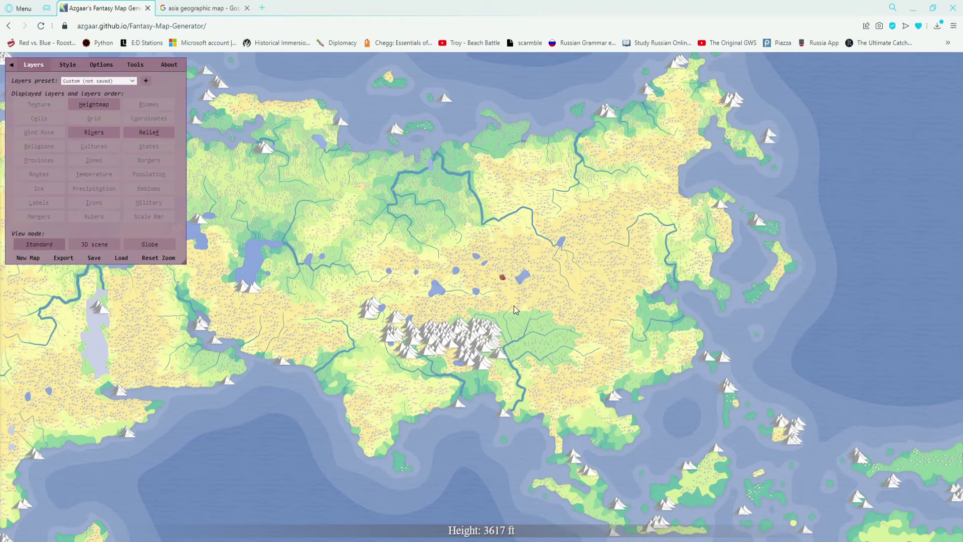
# Hide the heightmap layer and display the states, labels and borders layers over the rivers and relief.
pyautogui.scroll(5, 517, 306)
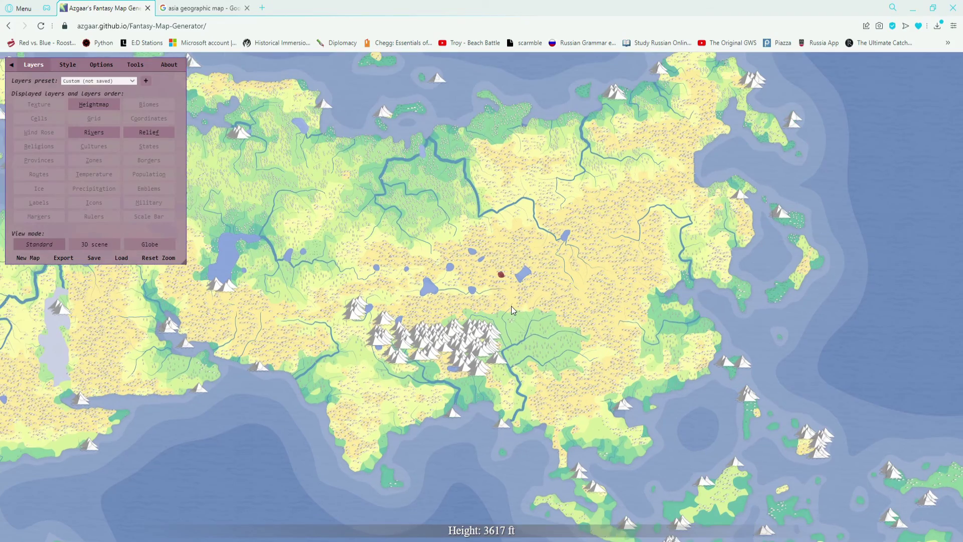
pyautogui.scroll(4, 512, 316)
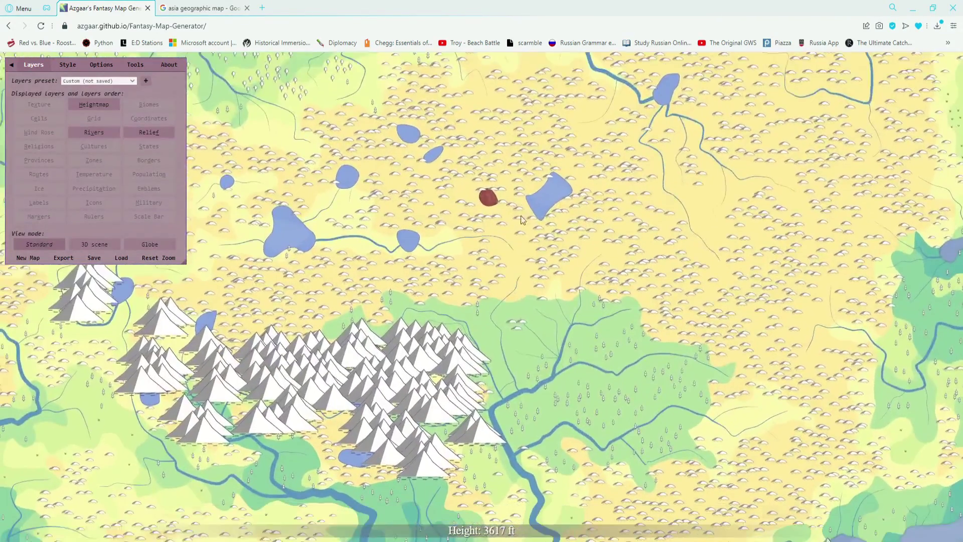
pyautogui.moveTo(521, 219); pyautogui.dragTo(543, 158)
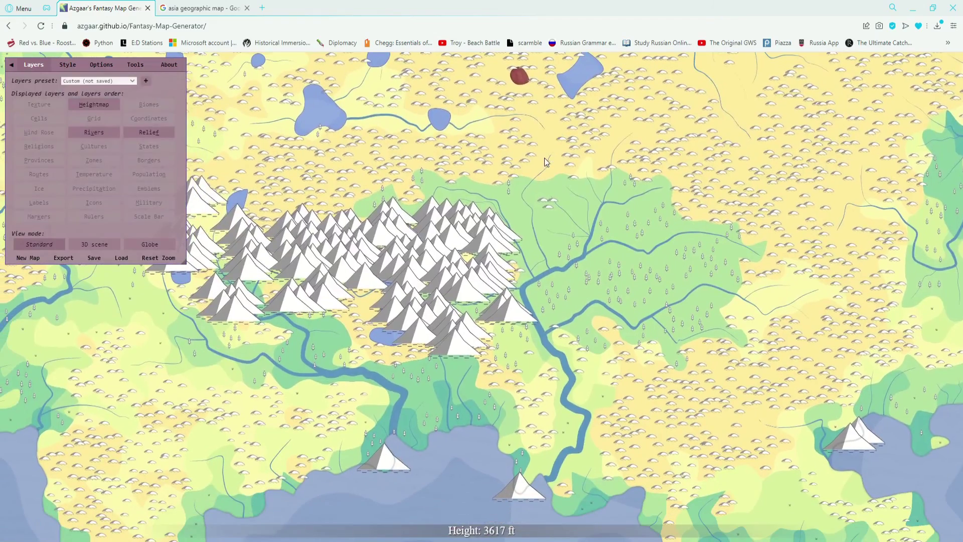
pyautogui.click(93, 108)
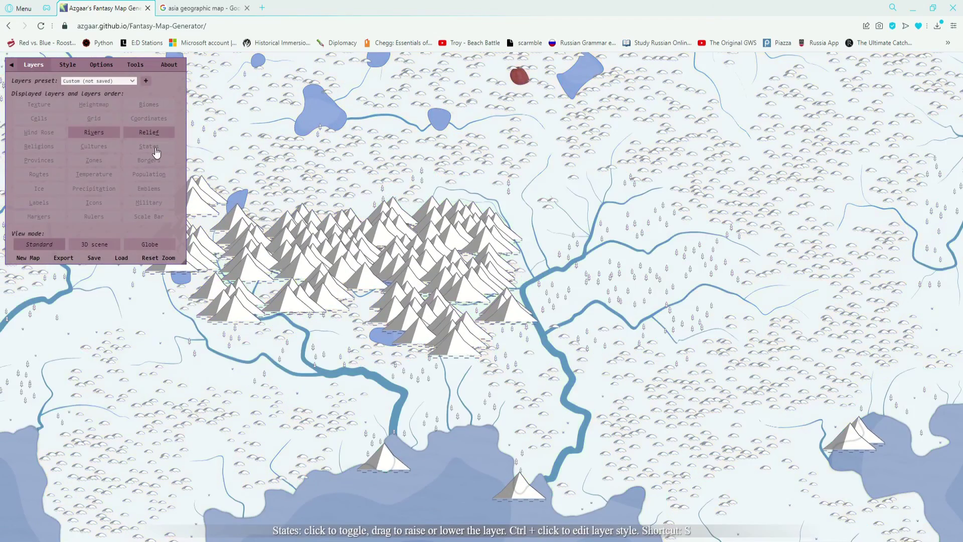
pyautogui.click(149, 145)
pyautogui.scroll(-1, 559, 243)
pyautogui.scroll(-5, 559, 242)
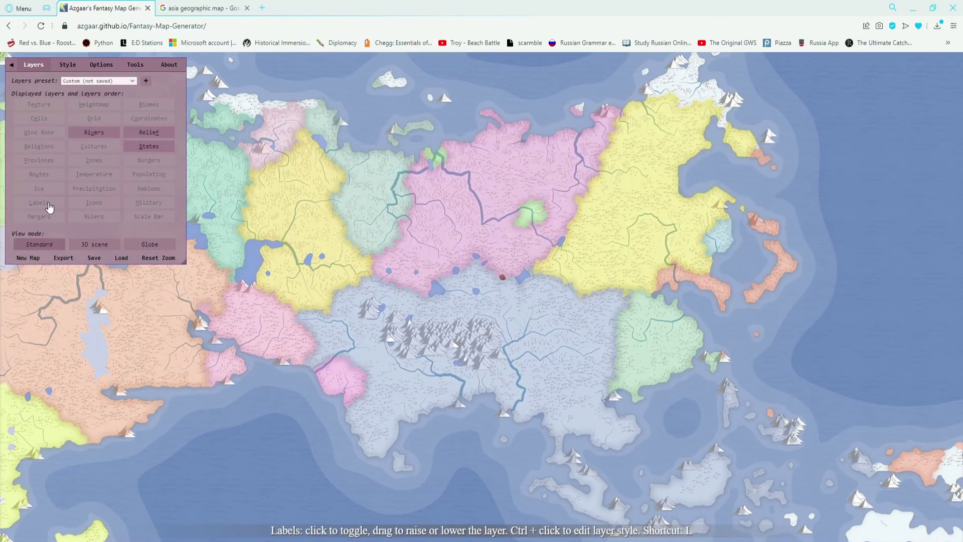
pyautogui.click(49, 207)
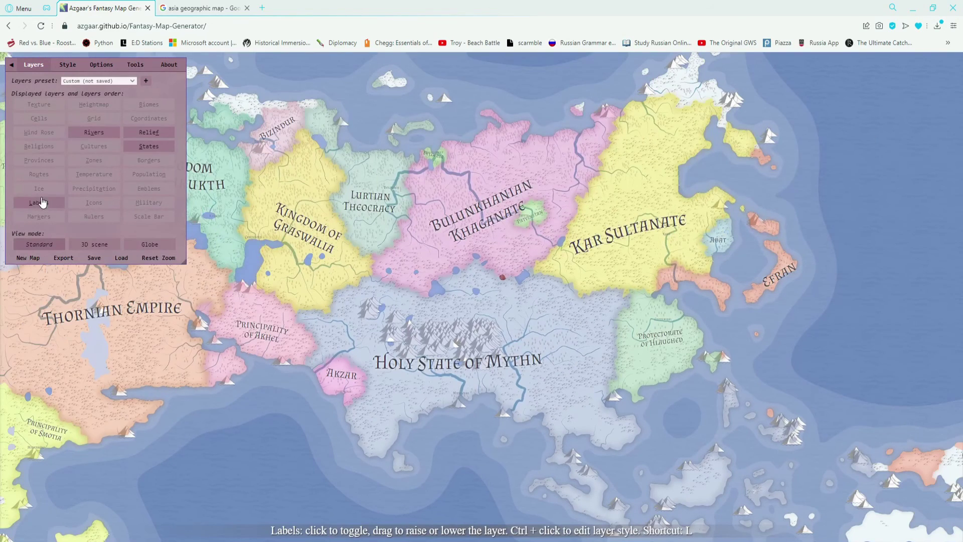
pyautogui.click(149, 164)
# Edit a mountain icon on the range's eastern edge, setting its size to 35 and moving it northeast beside Raulalta.
pyautogui.scroll(2, 489, 323)
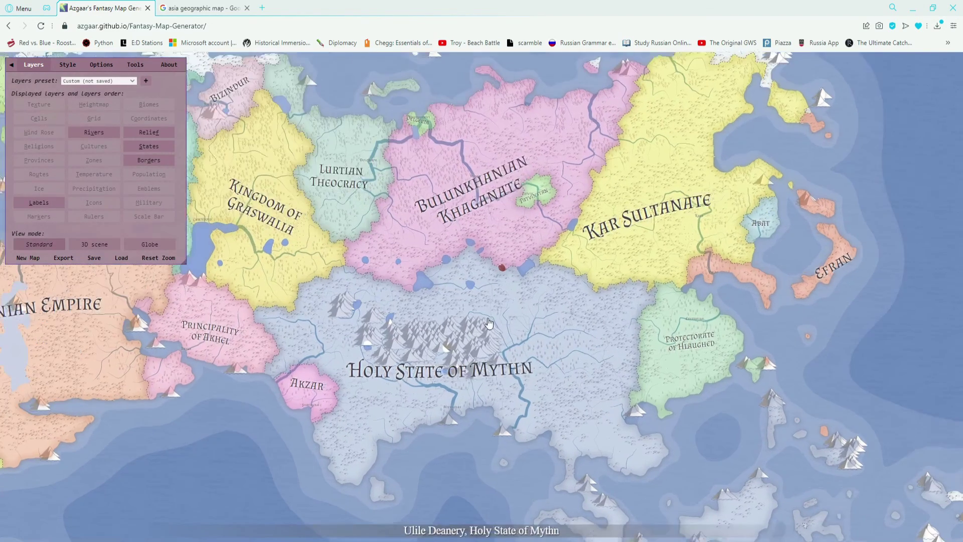
pyautogui.scroll(5, 489, 323)
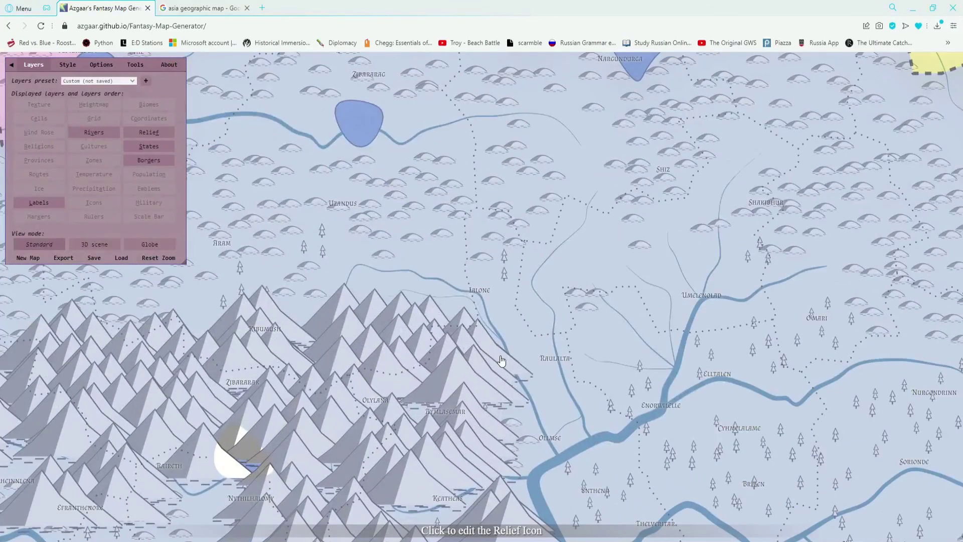
pyautogui.click(498, 357)
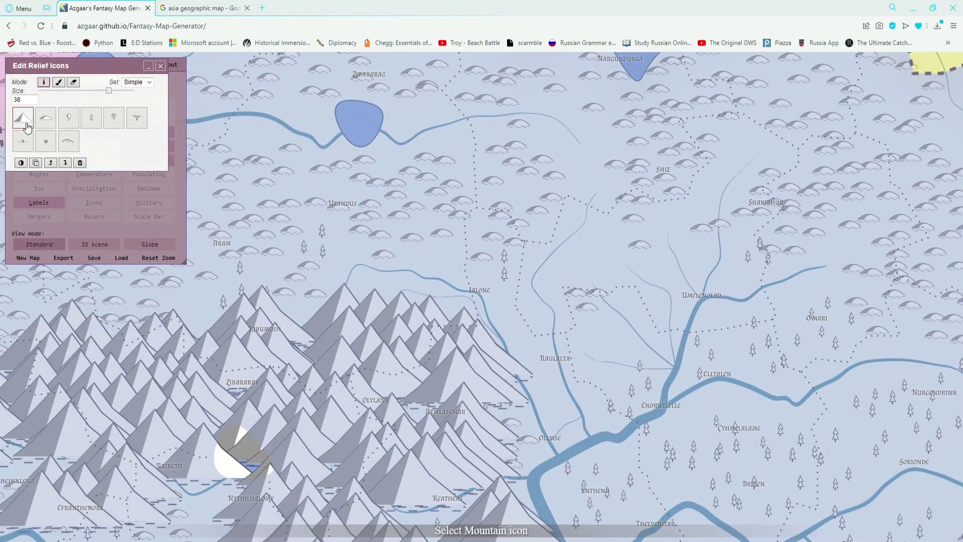
pyautogui.moveTo(106, 95)
pyautogui.mouseDown()
pyautogui.moveTo(80, 95)
pyautogui.moveTo(173, 101)
pyautogui.moveTo(103, 95)
pyautogui.mouseUp()
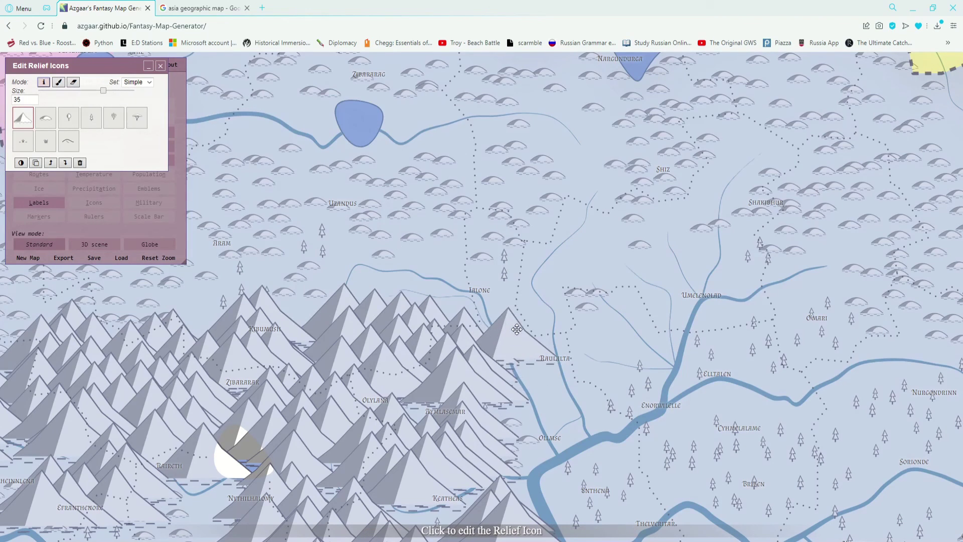
# Brush grass relief icons of size 35, with radius 15 and spacing 5, over the hills around Shiz and north of Umelenolad.
pyautogui.click(58, 82)
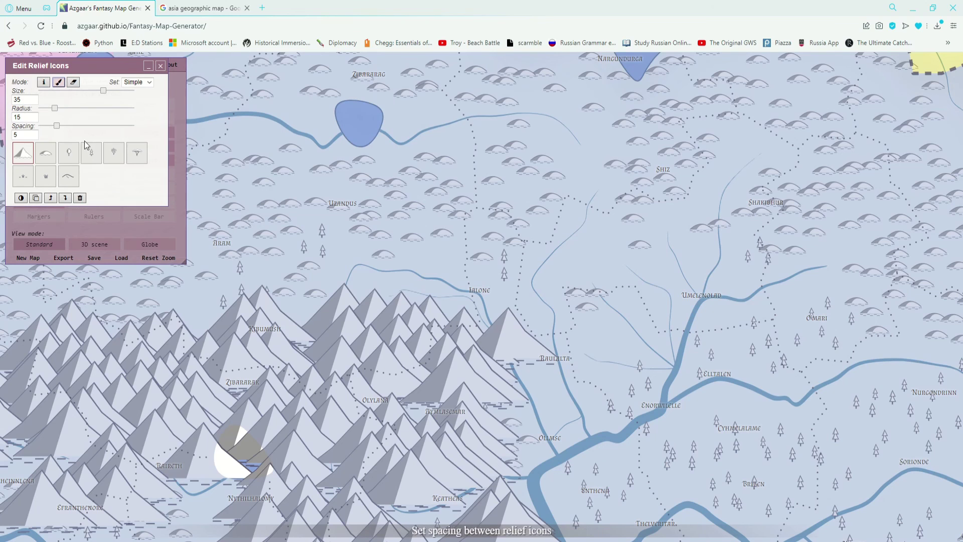
pyautogui.click(48, 158)
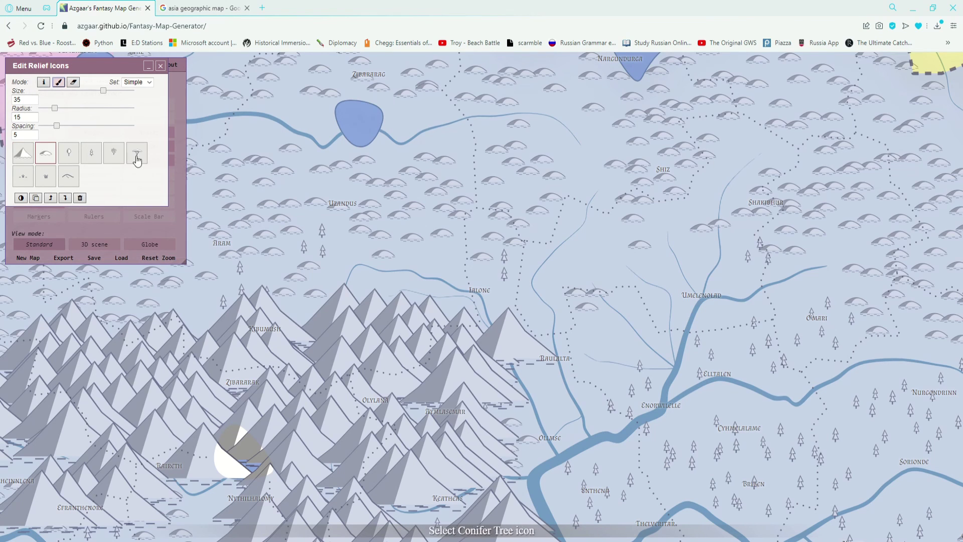
pyautogui.click(45, 176)
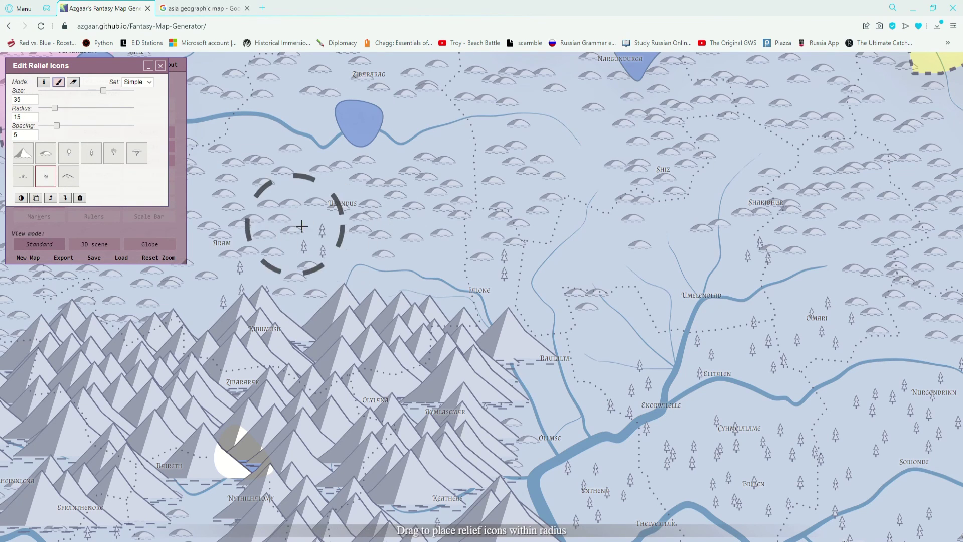
pyautogui.moveTo(604, 311)
pyautogui.mouseDown()
pyautogui.moveTo(589, 265)
pyautogui.moveTo(593, 202)
pyautogui.moveTo(565, 145)
pyautogui.moveTo(527, 137)
pyautogui.moveTo(445, 159)
pyautogui.moveTo(461, 203)
pyautogui.moveTo(579, 239)
pyautogui.moveTo(660, 217)
pyautogui.moveTo(763, 157)
pyautogui.moveTo(793, 190)
pyautogui.moveTo(754, 251)
pyautogui.moveTo(688, 275)
pyautogui.mouseUp()
# Erase the brushed grass icons around Shiz with a removal radius of 15 and finish editing relief icons.
pyautogui.click(75, 83)
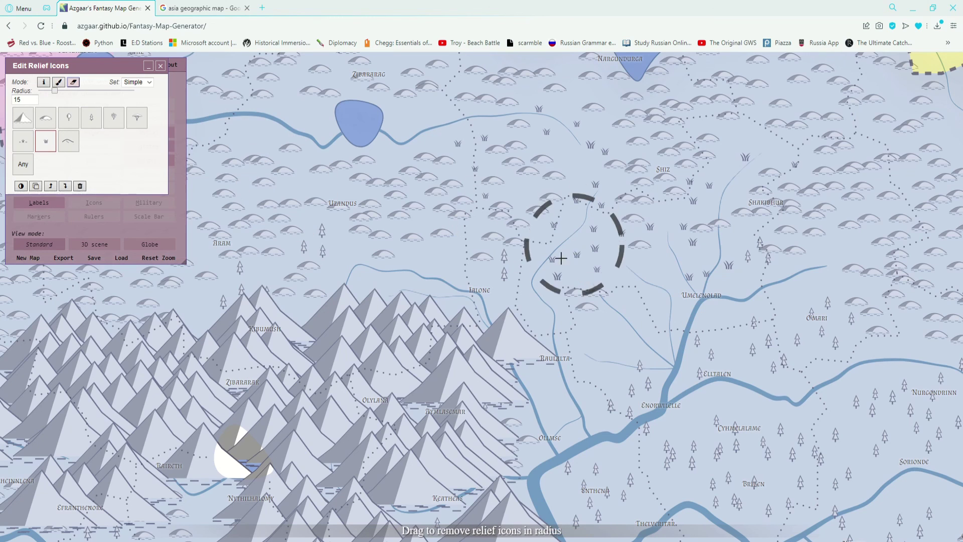
pyautogui.moveTo(561, 258)
pyautogui.mouseDown()
pyautogui.moveTo(588, 166)
pyautogui.moveTo(518, 128)
pyautogui.moveTo(476, 162)
pyautogui.moveTo(570, 215)
pyautogui.moveTo(685, 207)
pyautogui.moveTo(750, 174)
pyautogui.moveTo(777, 212)
pyautogui.moveTo(753, 254)
pyautogui.moveTo(606, 280)
pyautogui.moveTo(506, 230)
pyautogui.moveTo(492, 189)
pyautogui.moveTo(700, 257)
pyautogui.mouseUp()
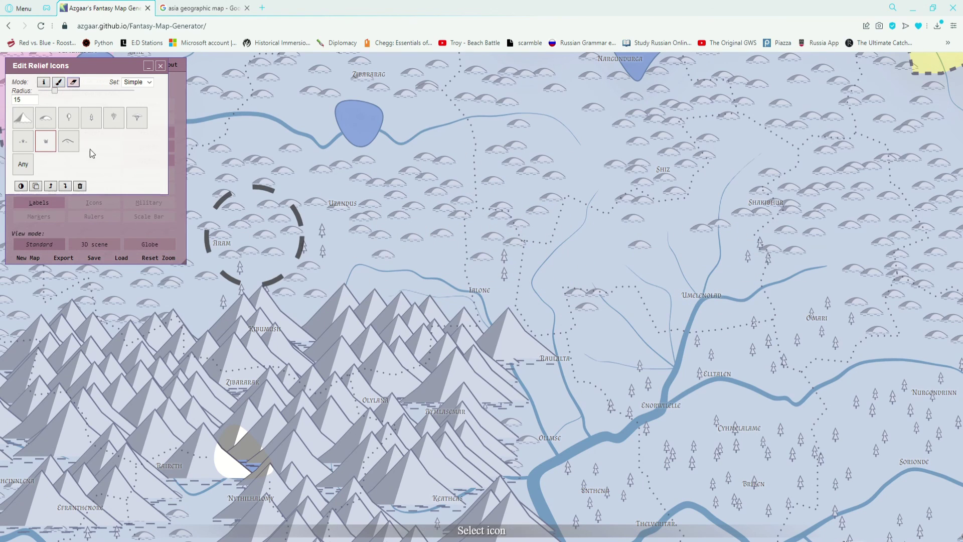
pyautogui.press('Escape')
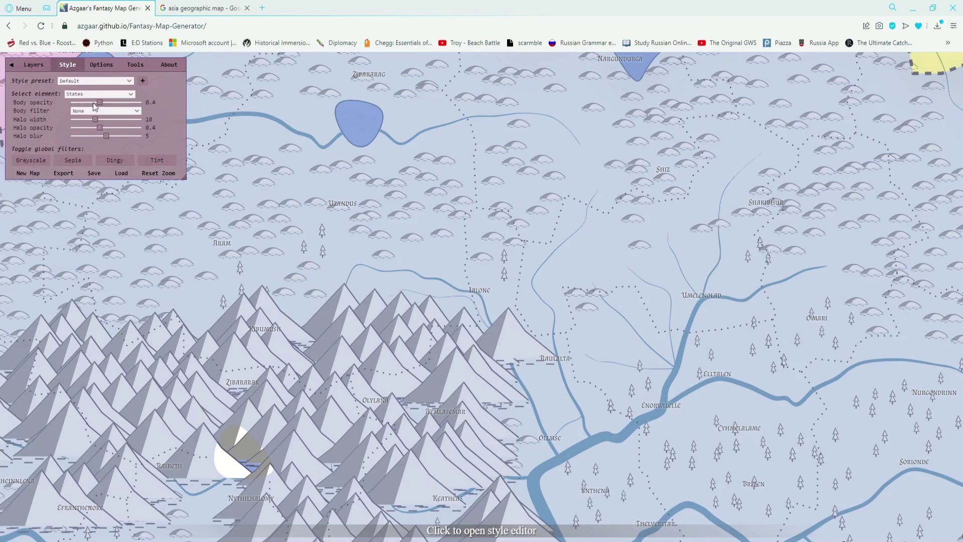
# Open the style settings for Relief Icons and switch their icon style from Simple to another set.
pyautogui.click(121, 94)
pyautogui.click(121, 96)
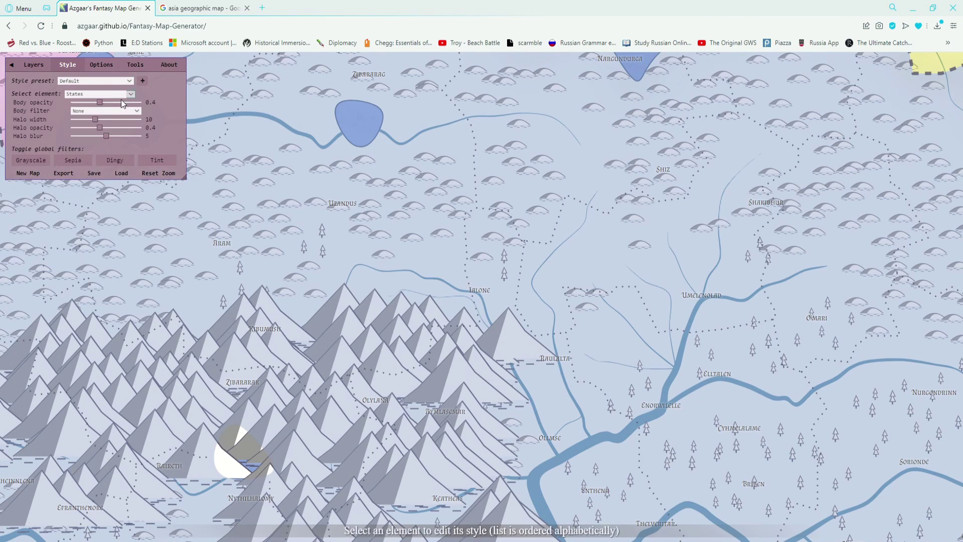
pyautogui.click(122, 94)
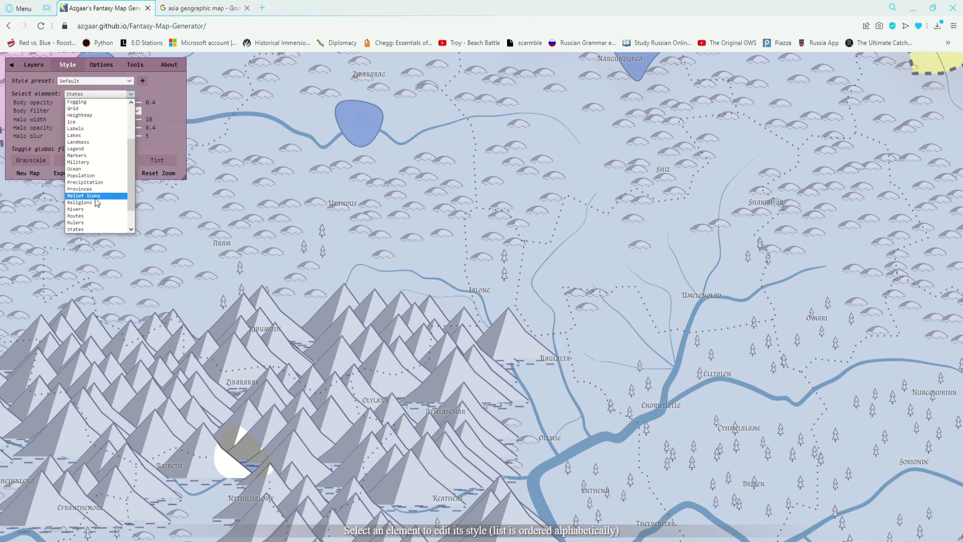
pyautogui.click(96, 197)
pyautogui.click(140, 113)
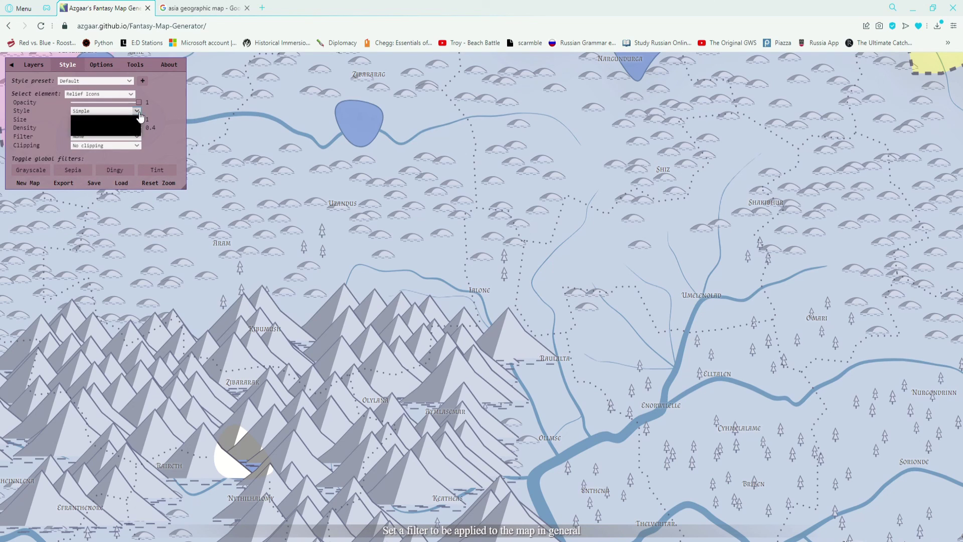
pyautogui.press('Escape')
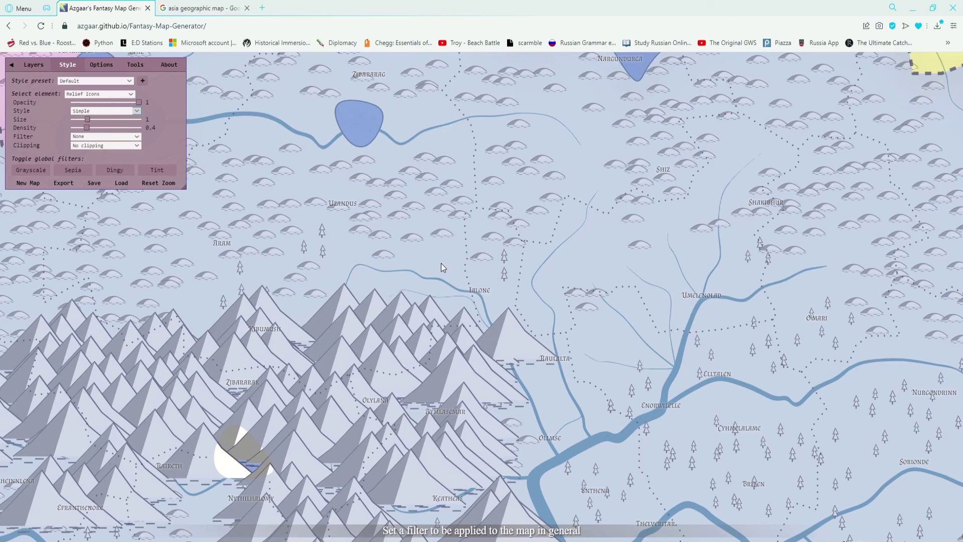
pyautogui.press('Down')
pyautogui.press('Down')
pyautogui.moveTo(442, 265); pyautogui.dragTo(329, 279)
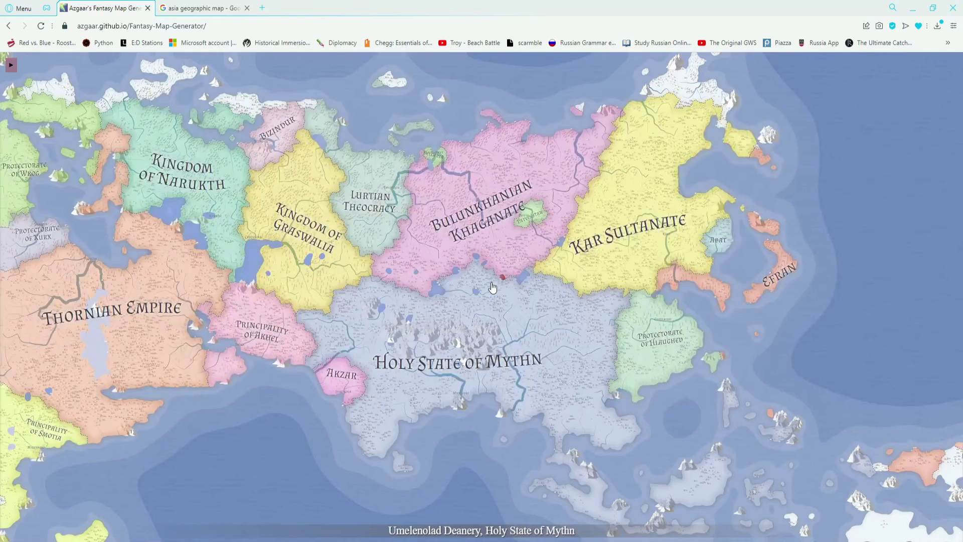